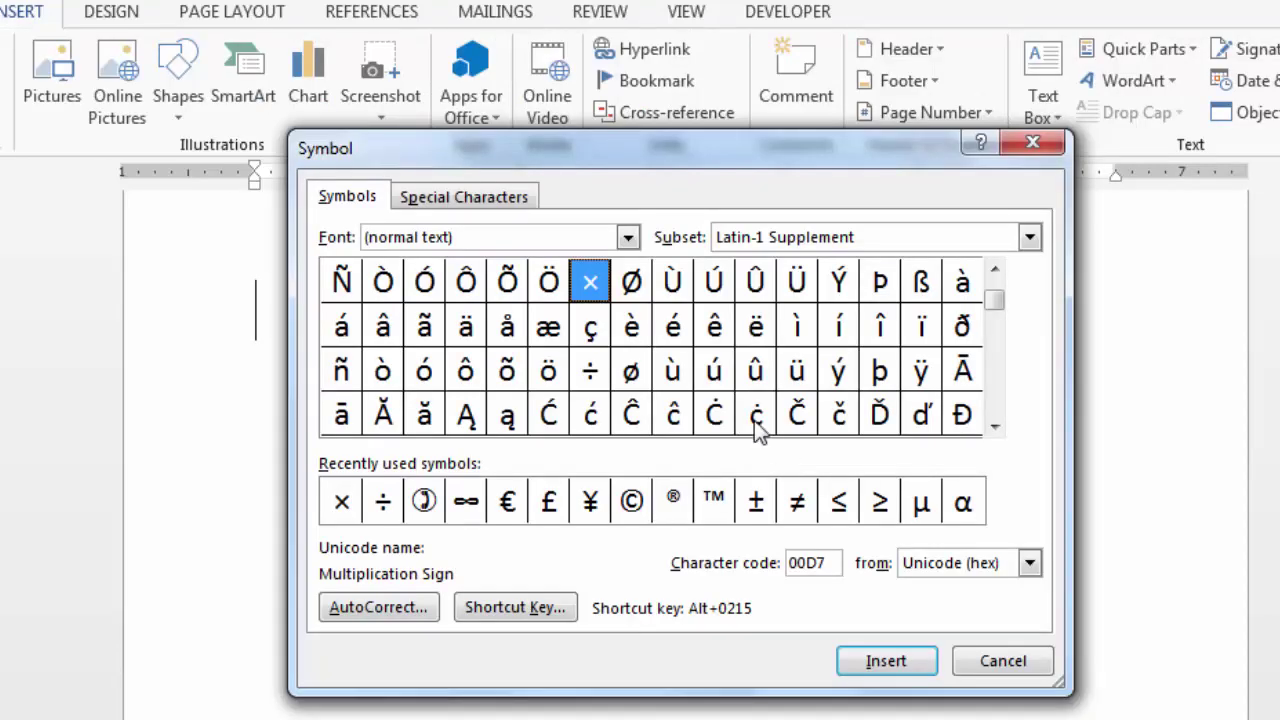
Step: Open the Symbol dialog on the Latin-1 Supplement subset of the normal text font
left_click(994, 427)
left_click(994, 427)
left_click(994, 427)
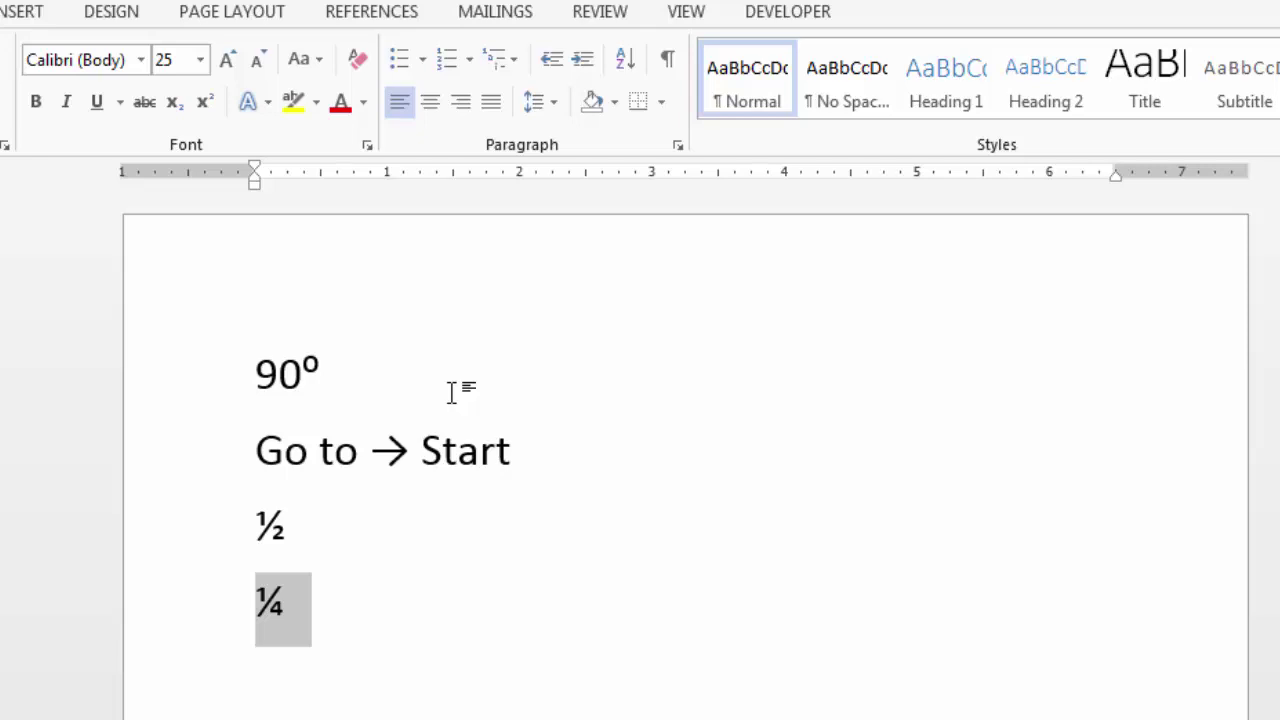
Step: Add a new line with 35 and three Alt+9 degree signs, then leave a blank line below
key("Return")
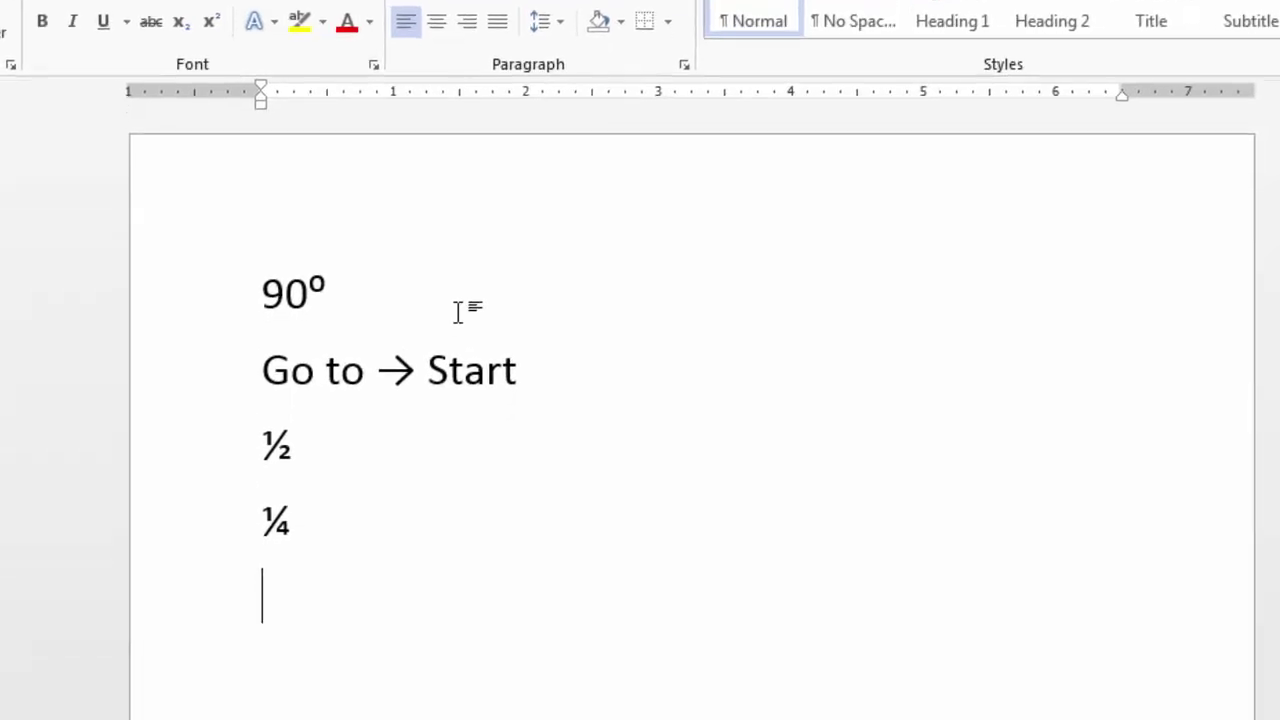
type("35")
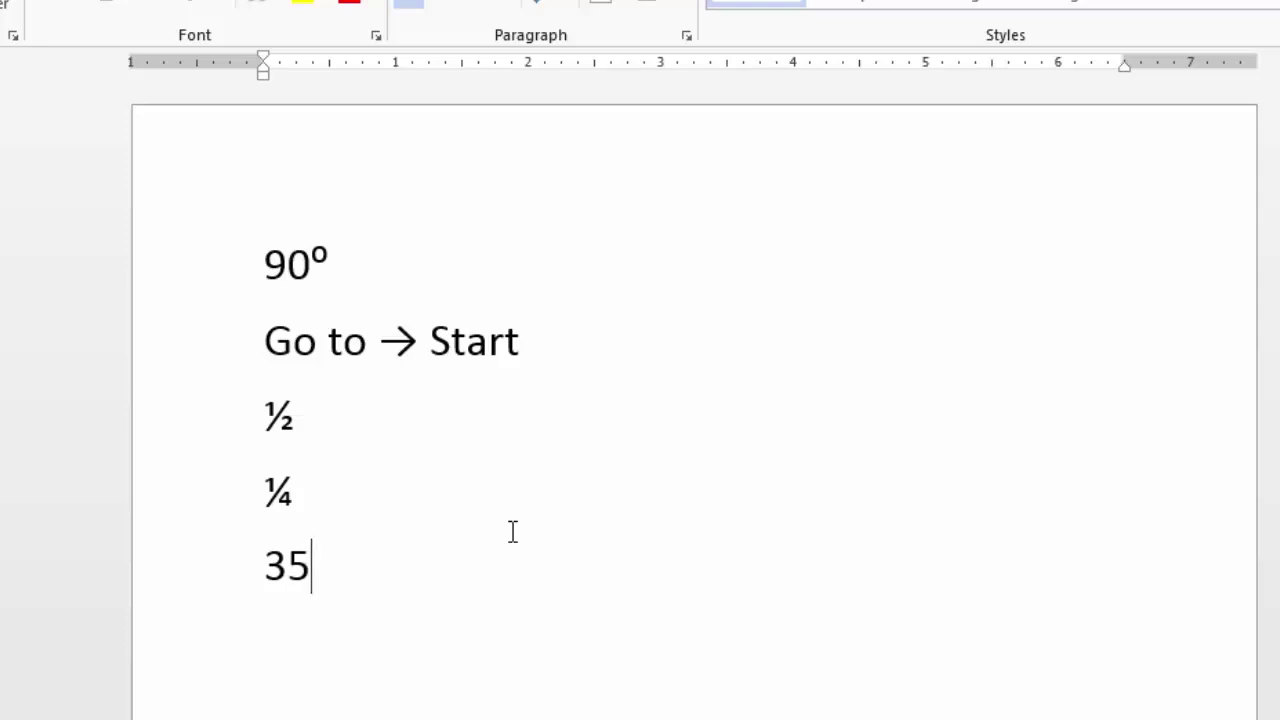
key("alt+9")
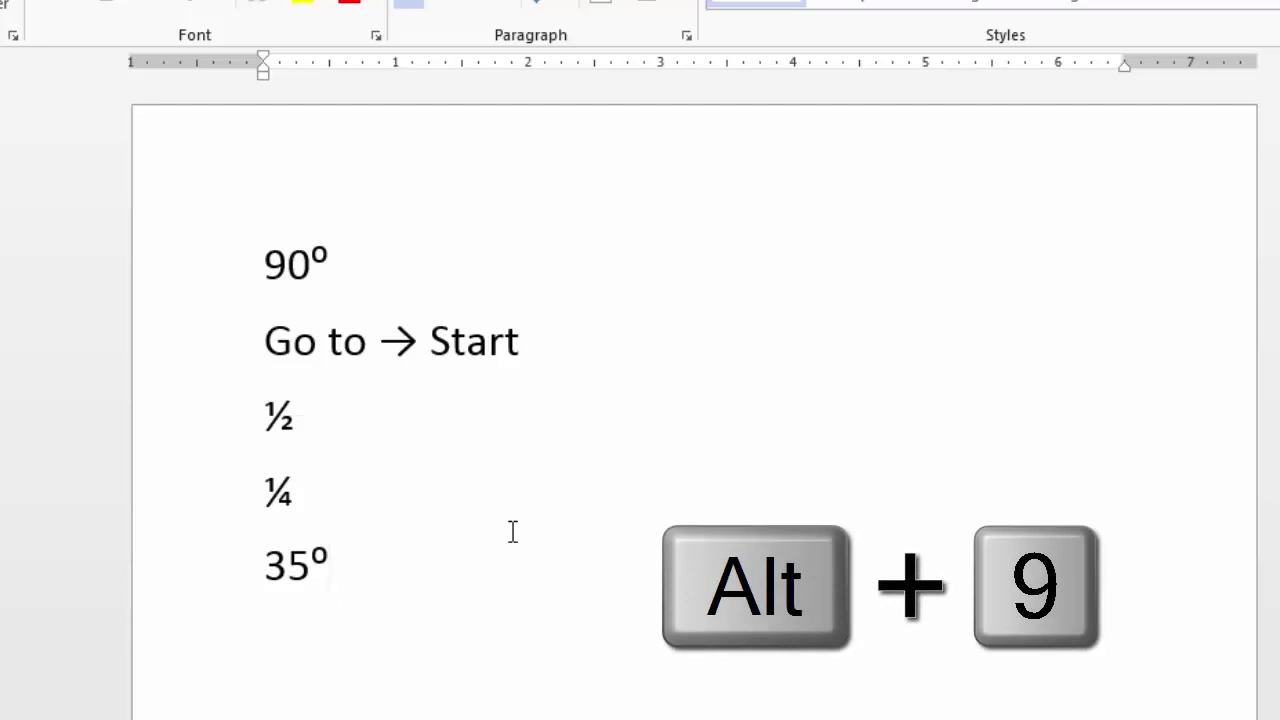
key("alt+9")
key("alt+9")
key("alt+9")
key("alt+9")
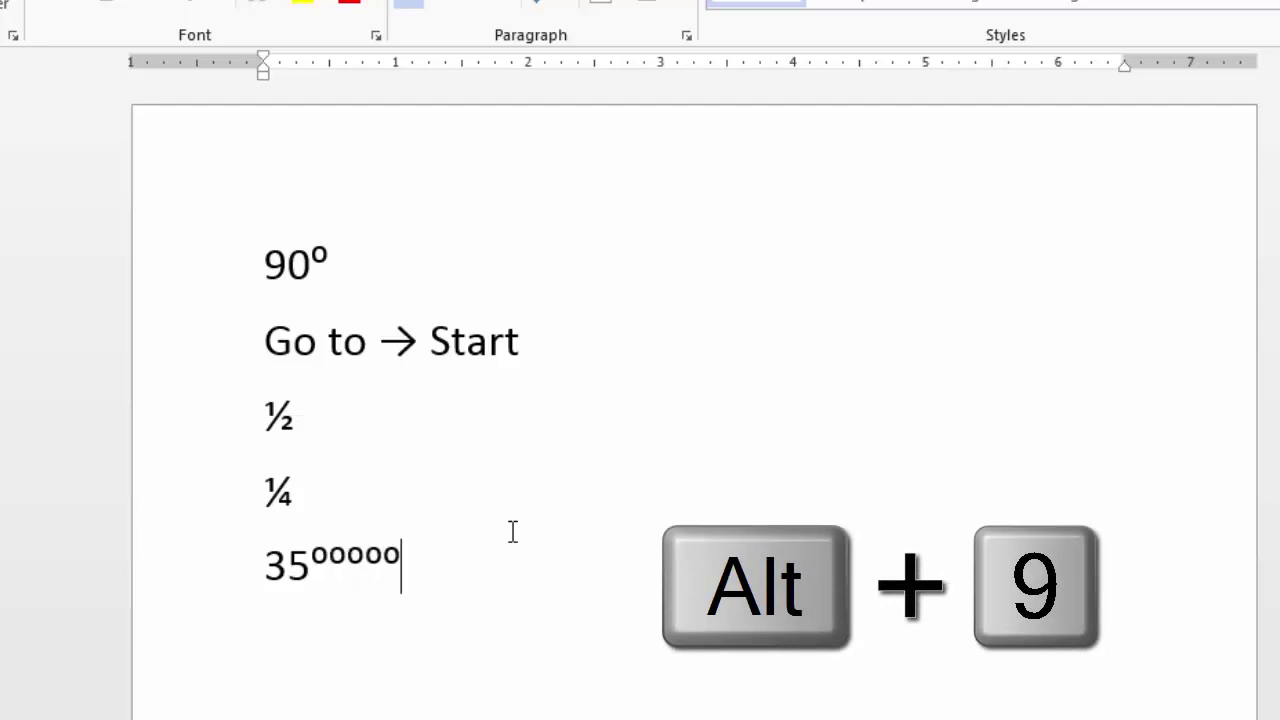
key("alt+9")
key("alt+9")
key("alt+9")
key("Return")
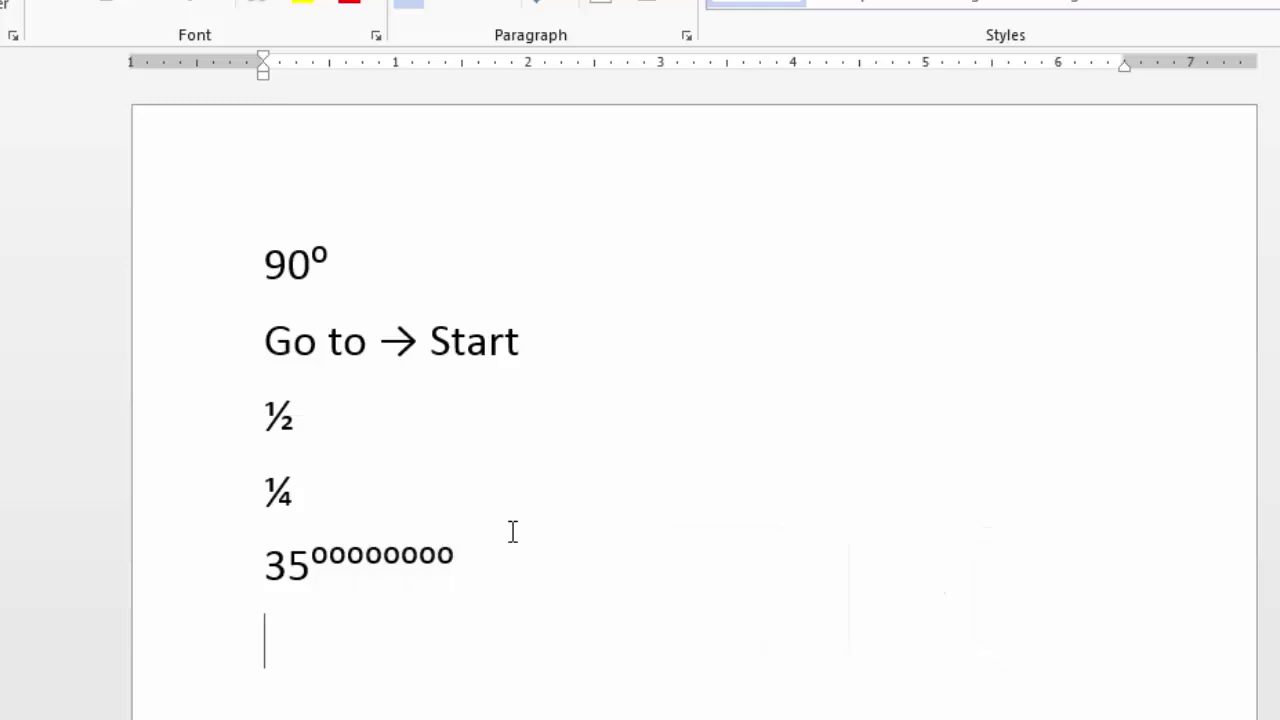
scroll(536, 602, "down", 1)
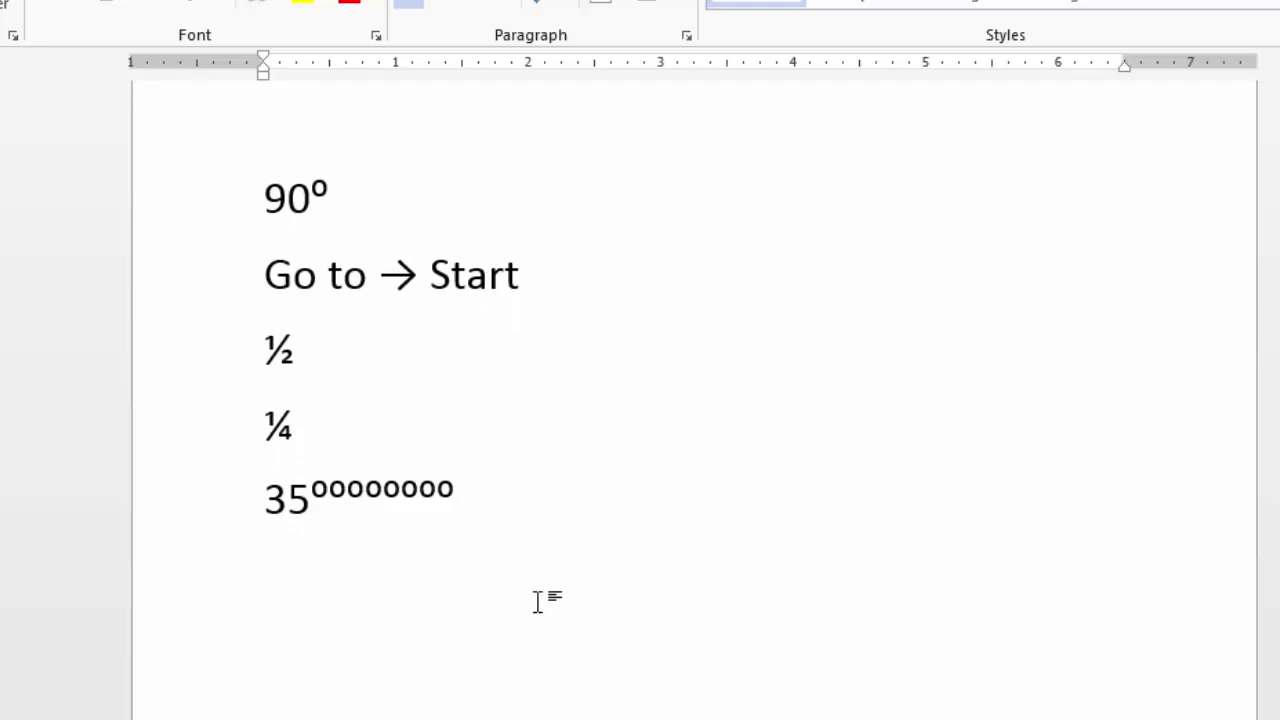
Step: Add a right arrow → on a new line, then select and delete all the symbol lines
key("alt+0")
type("→")
mouse_move(363, 577)
left_mouse_down()
mouse_move(226, 284)
mouse_move(226, 220)
left_mouse_up()
key("Delete")
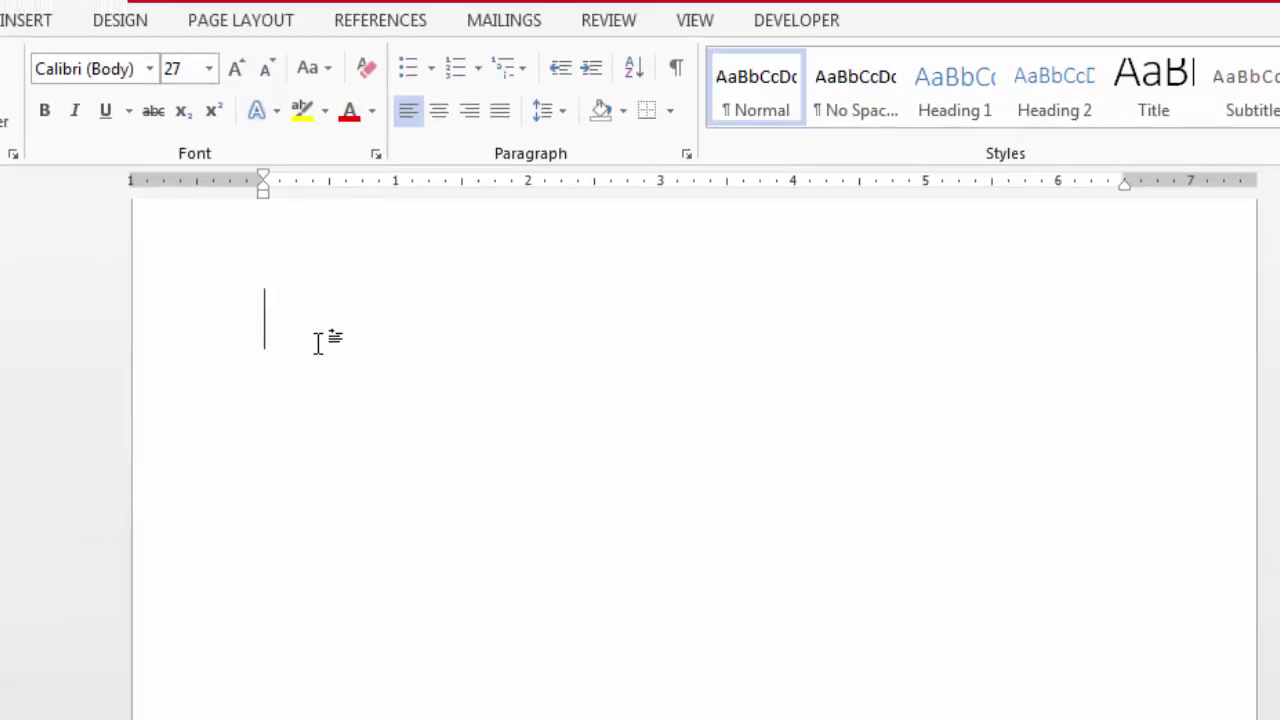
Step: From the Insert tab, open the Symbol dialog with the Alt, I, S sequence
left_click(30, 20)
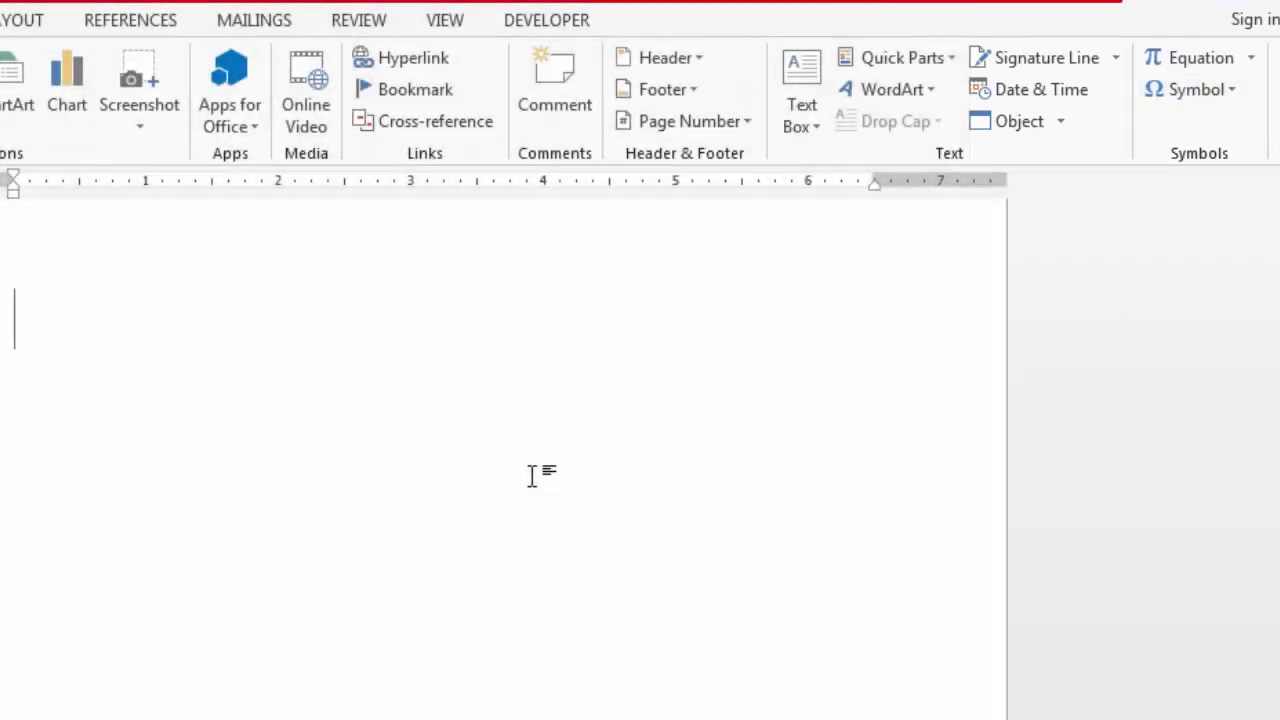
key("alt")
key("i")
key("s")
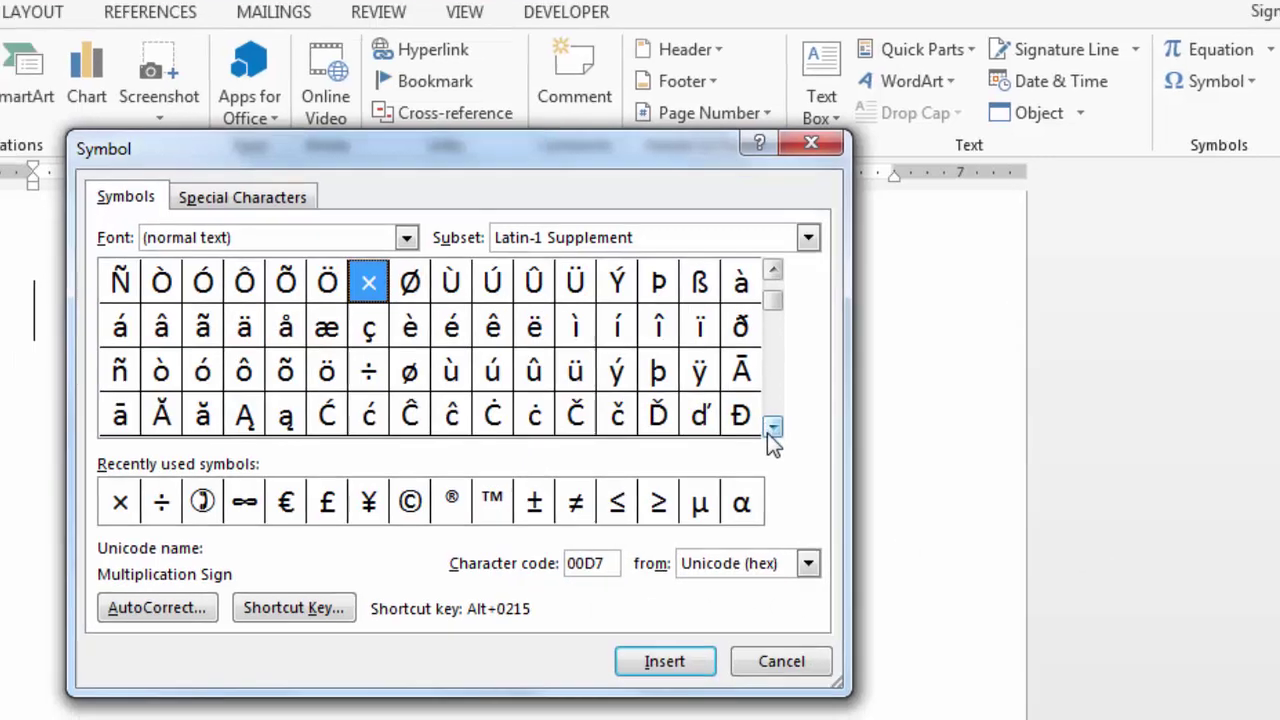
left_click(753, 435)
left_click(753, 435)
left_click(753, 435)
left_click(950, 352)
left_click(950, 352)
left_click(950, 352)
Step: Switch the Symbol dialog's font to Wingdings 2
left_click(584, 162)
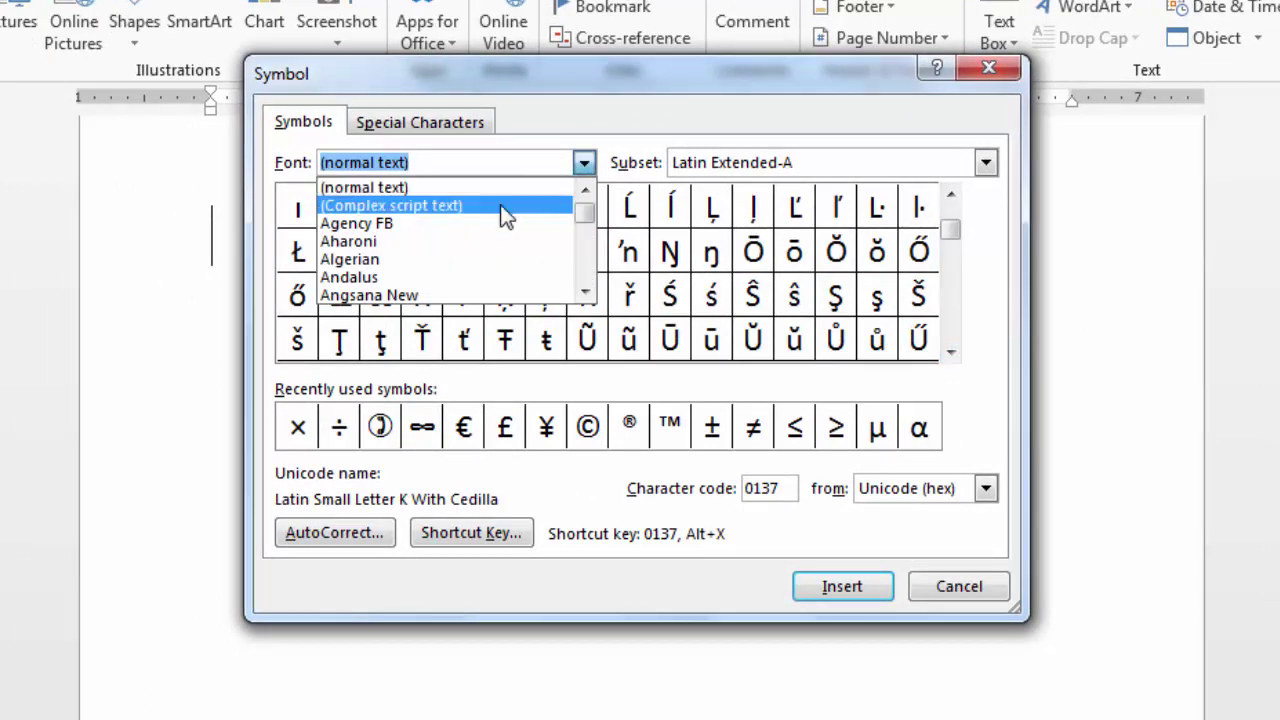
left_click(585, 292)
left_click(585, 292)
left_click(585, 292)
double_click(585, 292)
triple_click(585, 292)
triple_click(585, 292)
left_click(585, 292)
left_click(583, 290)
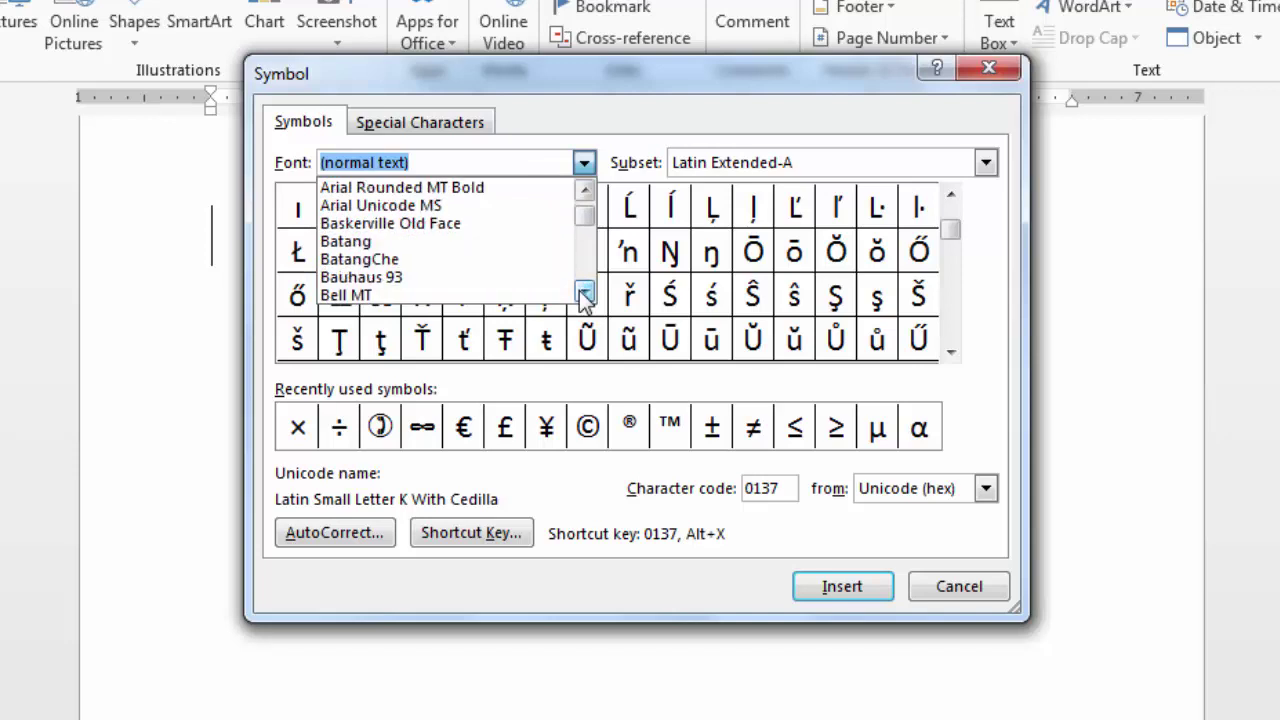
triple_click(583, 290)
left_click_drag(585, 228, 585, 280)
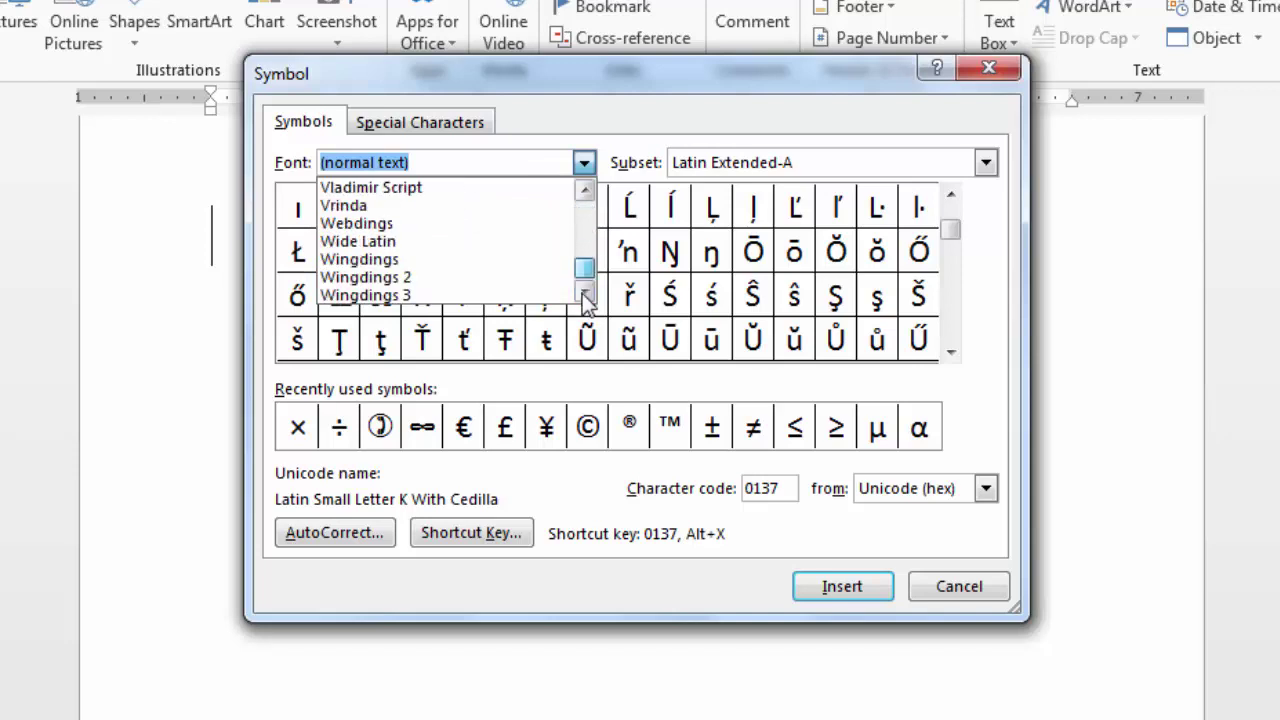
left_click(420, 276)
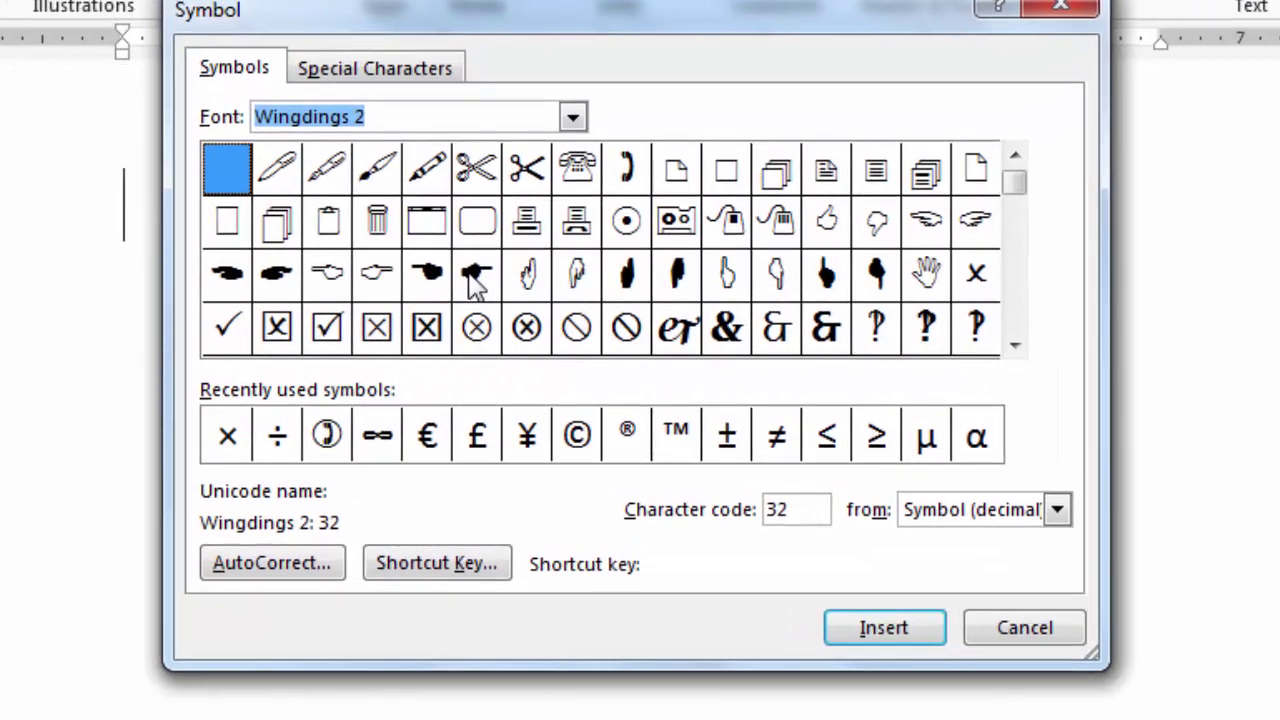
Step: Select the Wingdings 2 pointing-hand symbol and bring up its Shortcut Key settings
left_click(477, 280)
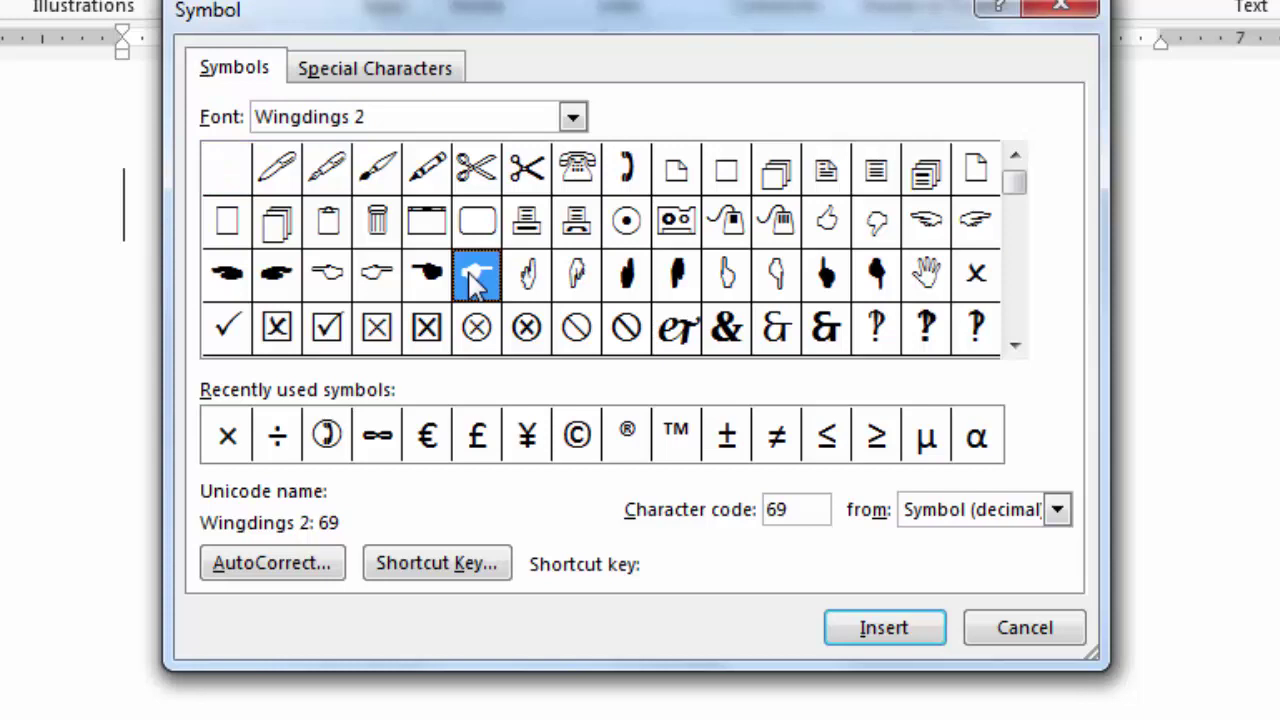
left_click(450, 568)
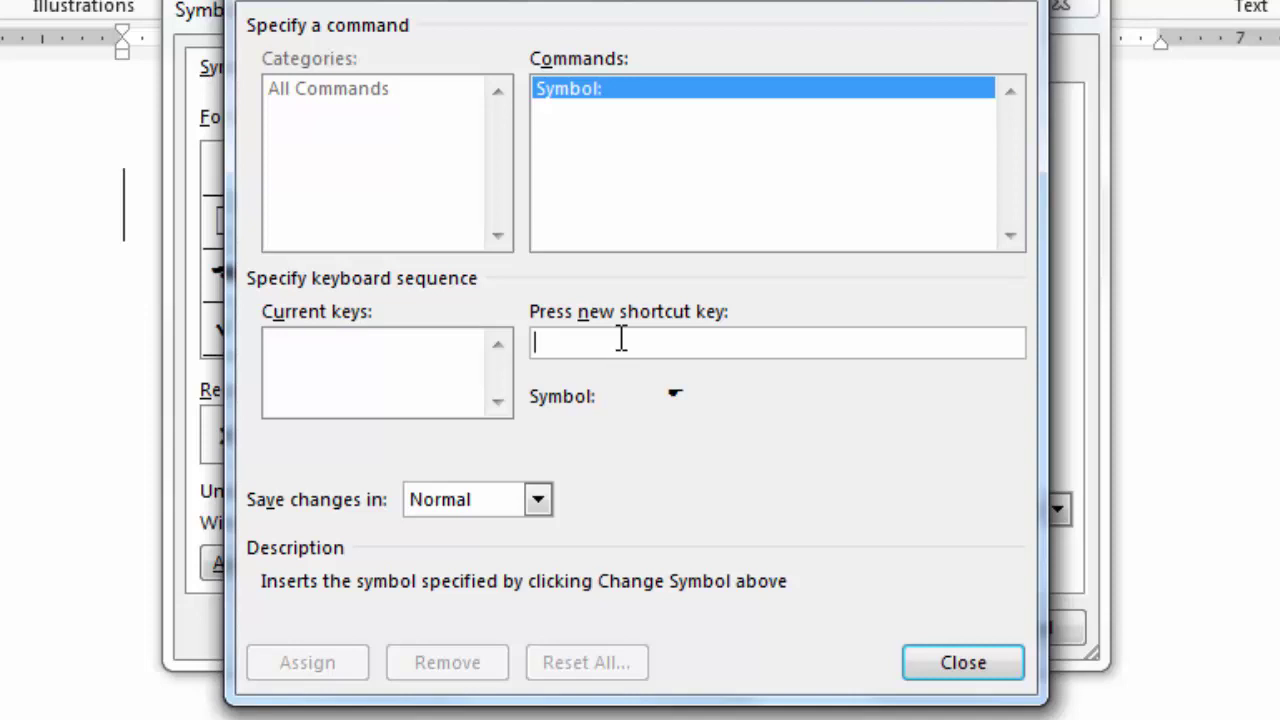
Step: Assign Alt+8 to the pointing-hand symbol and close the Customize Keyboard dialog
key("alt+8")
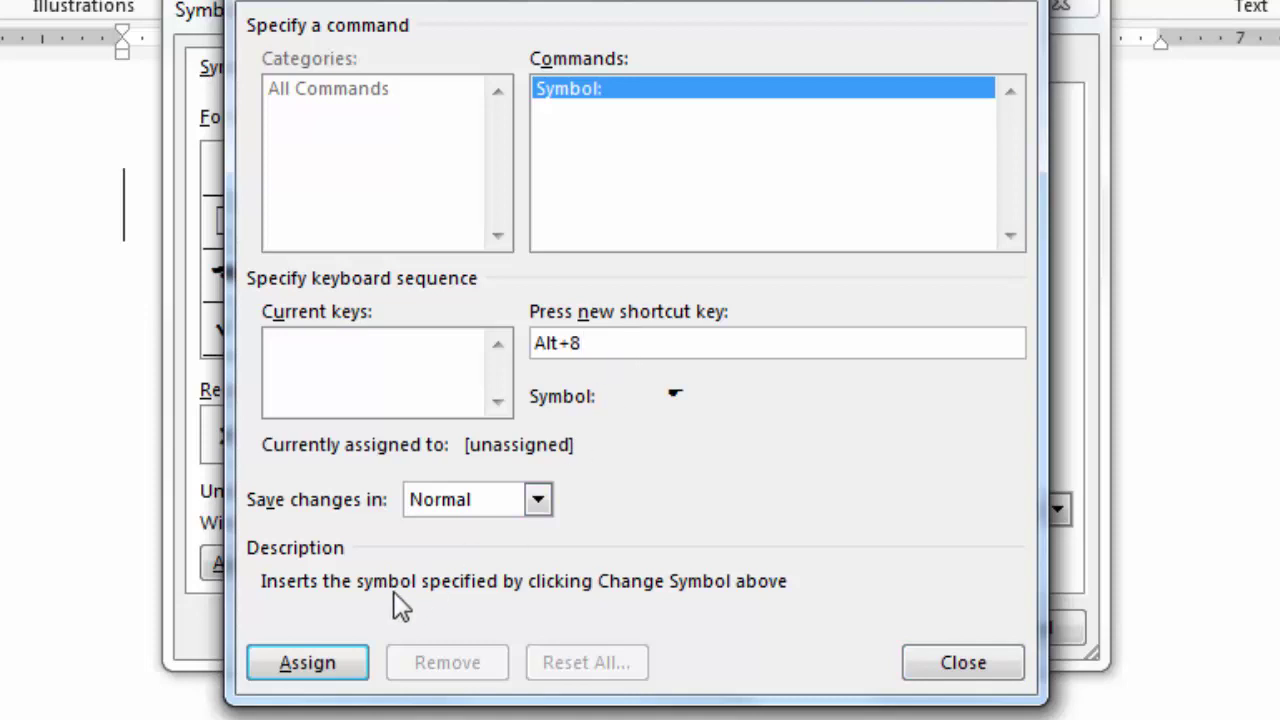
left_click(320, 670)
left_click(918, 665)
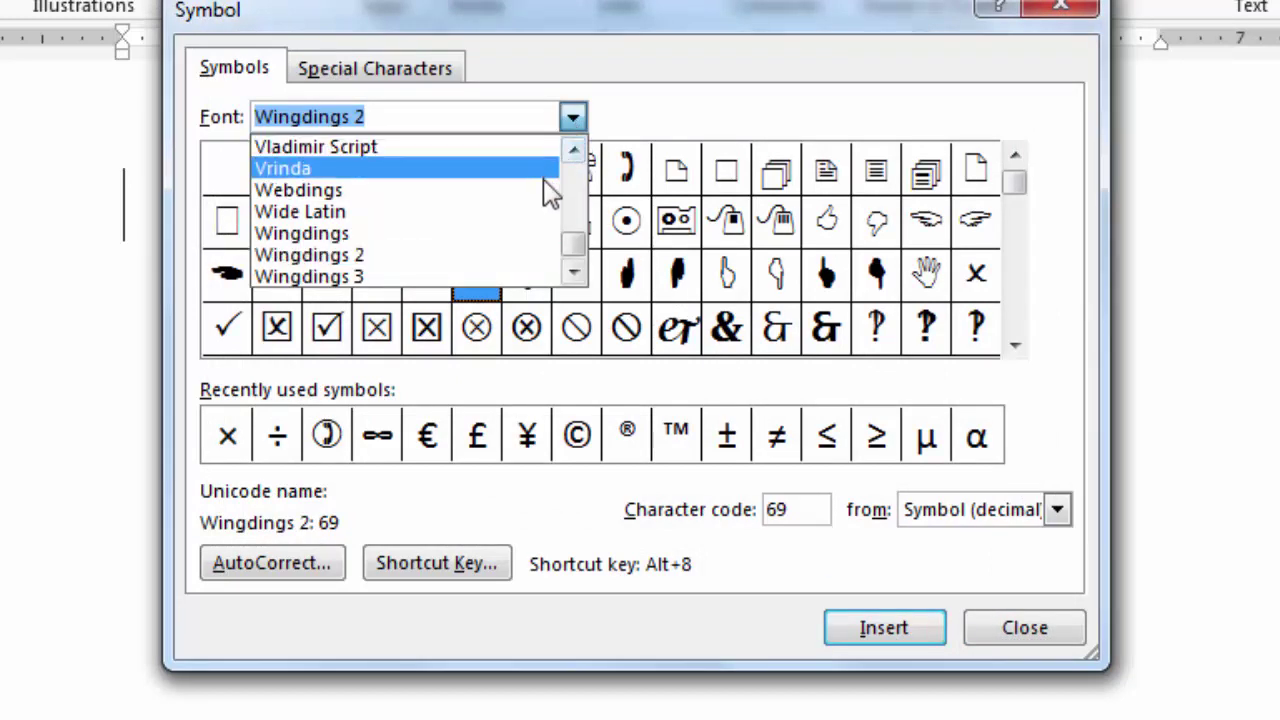
Step: Switch the symbol font back to normal text and select the degree sign
left_click_drag(572, 246, 571, 100)
left_click(391, 150)
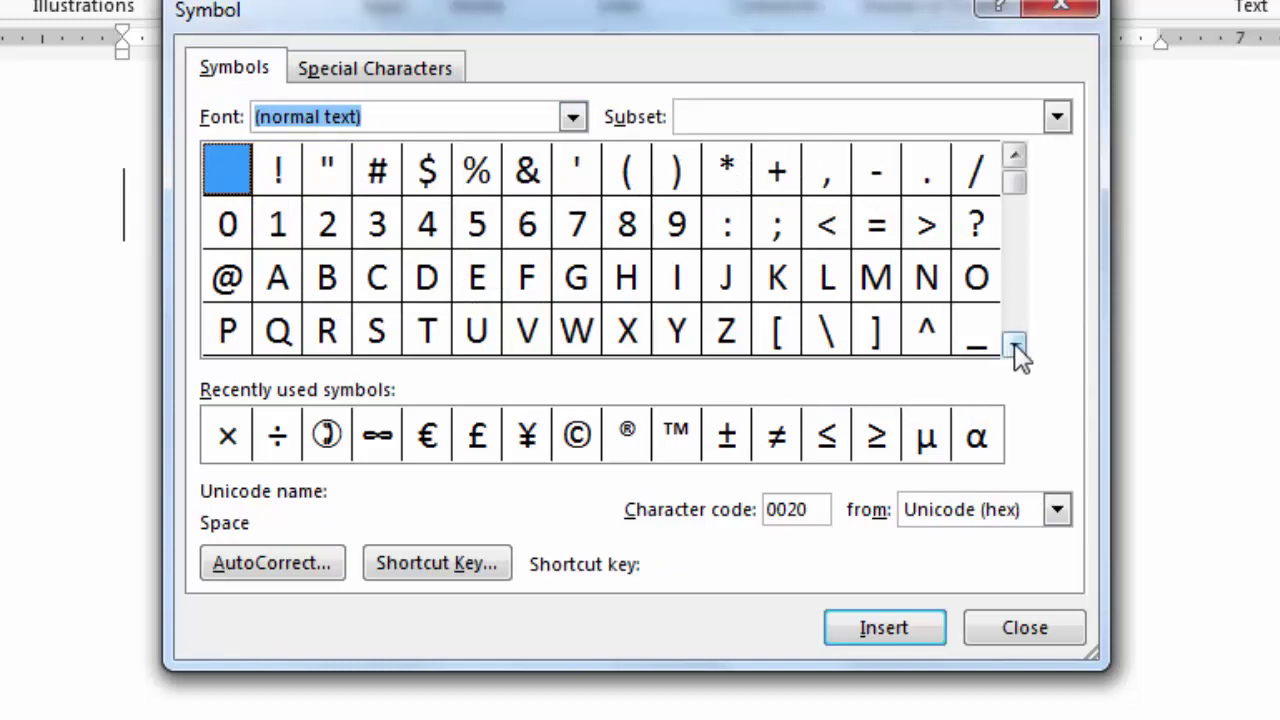
left_click(1015, 345)
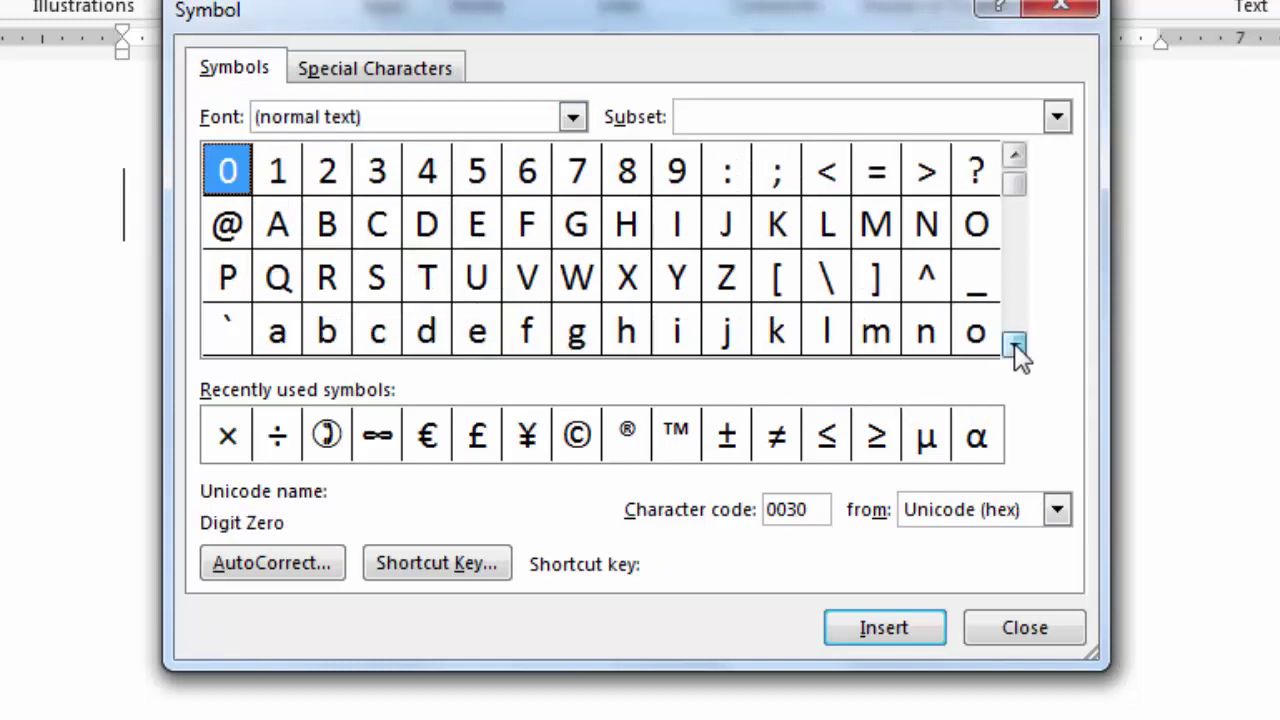
left_click(1015, 155)
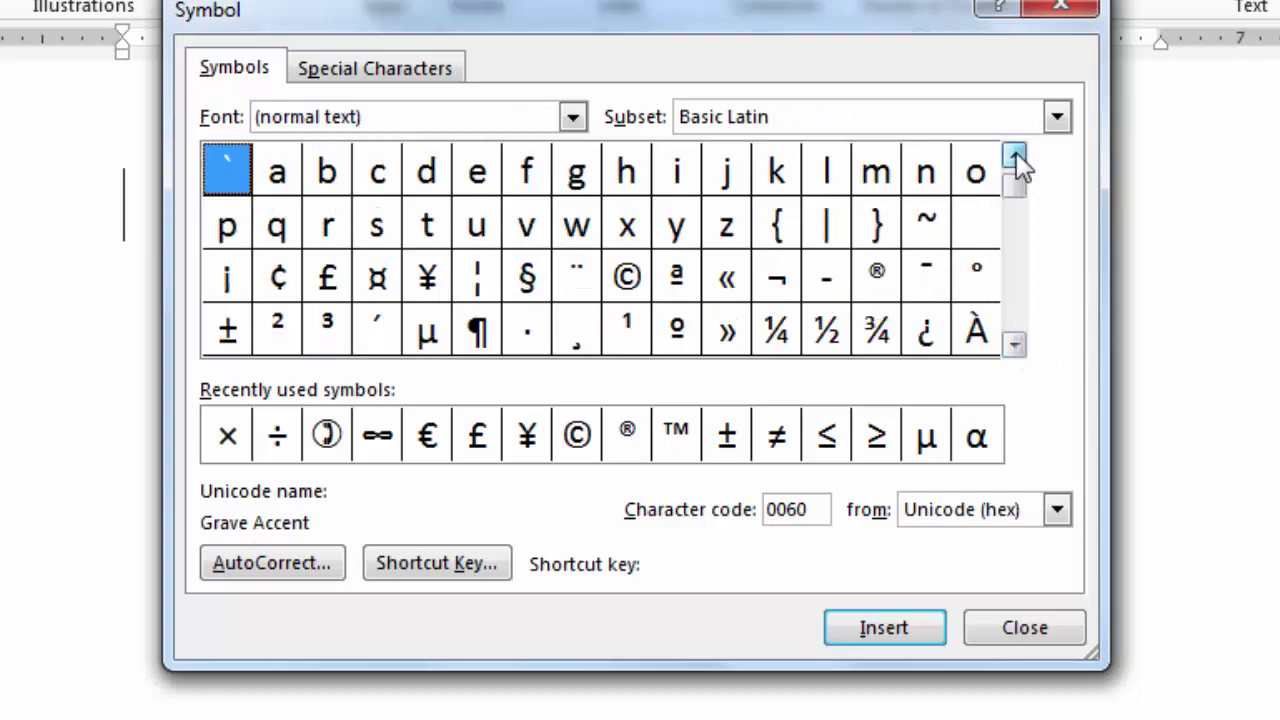
left_click(976, 276)
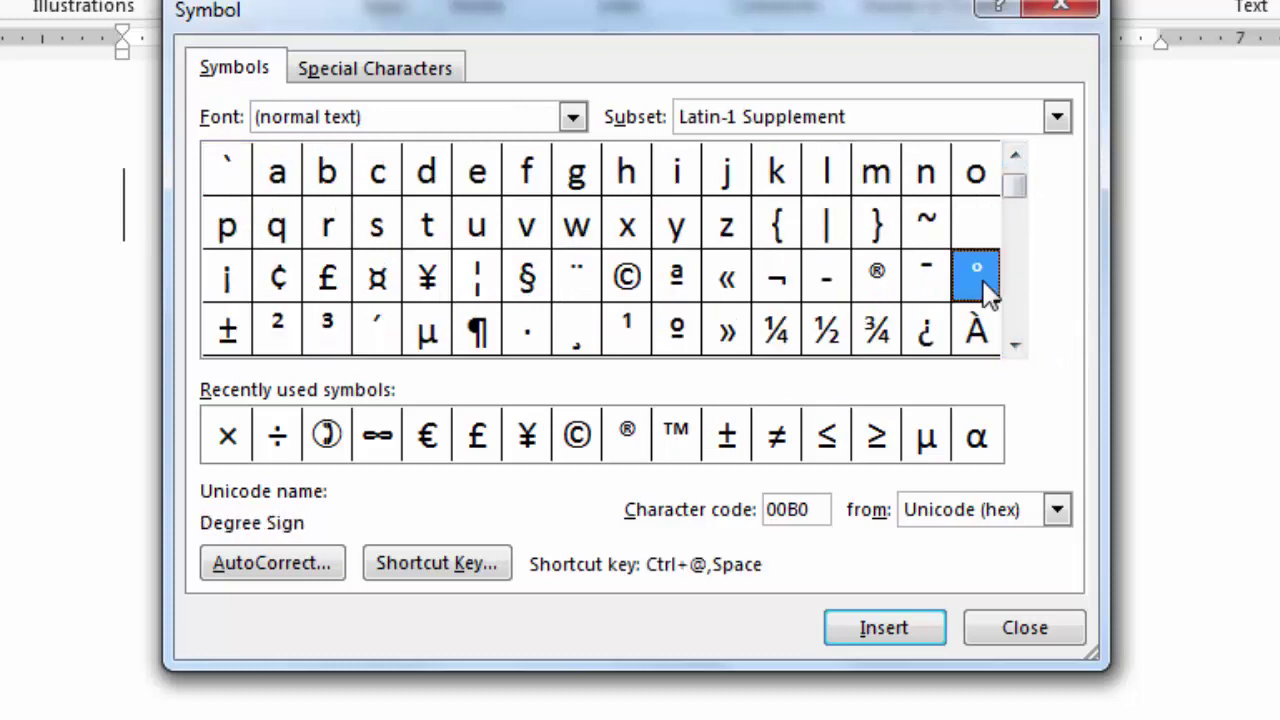
Step: Select the Superscript Zero character, then close the Symbol dialog
left_click(1015, 345)
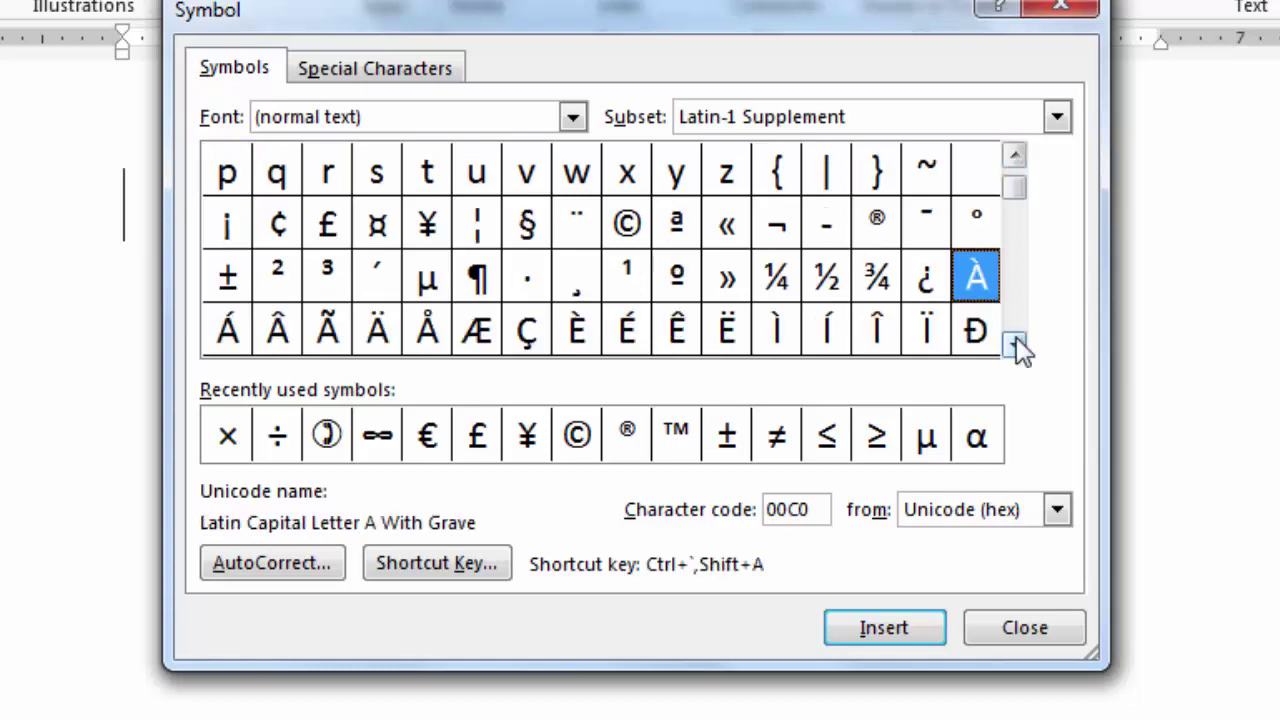
left_click(1015, 345)
left_click(1015, 345)
left_click(1015, 345)
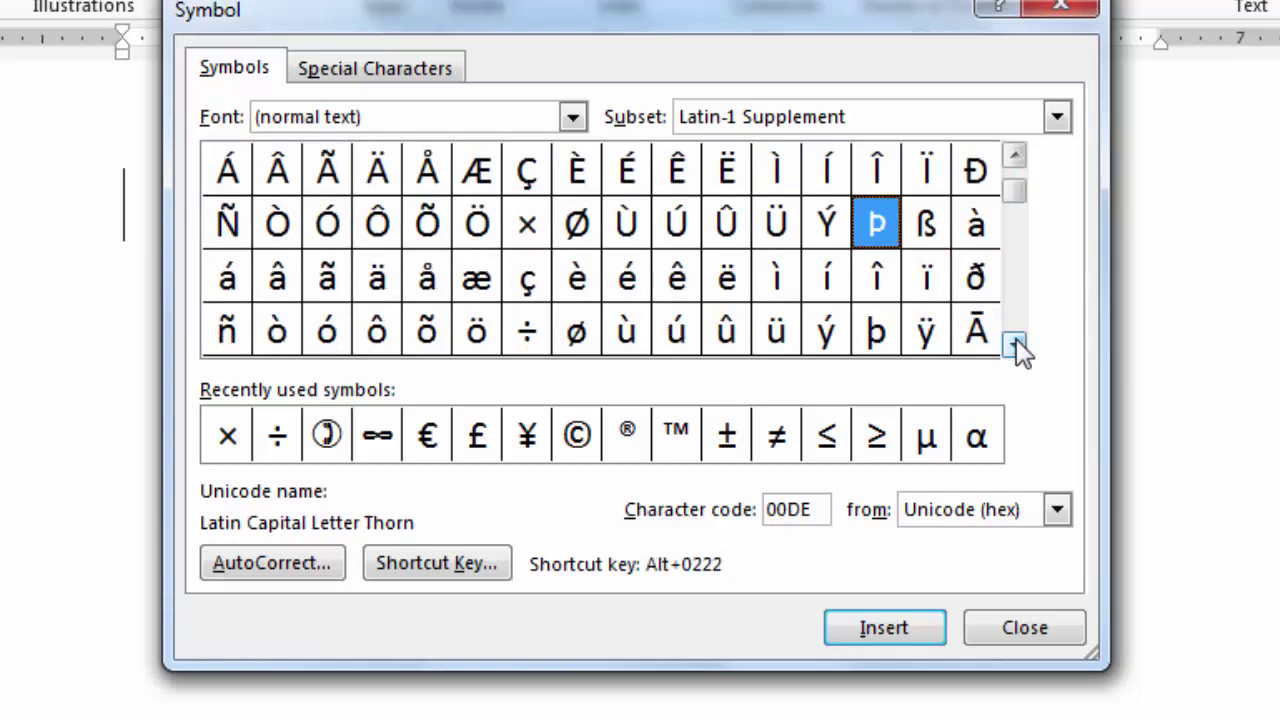
left_click(1015, 345)
double_click(1015, 345)
double_click(1015, 345)
left_click(1015, 345)
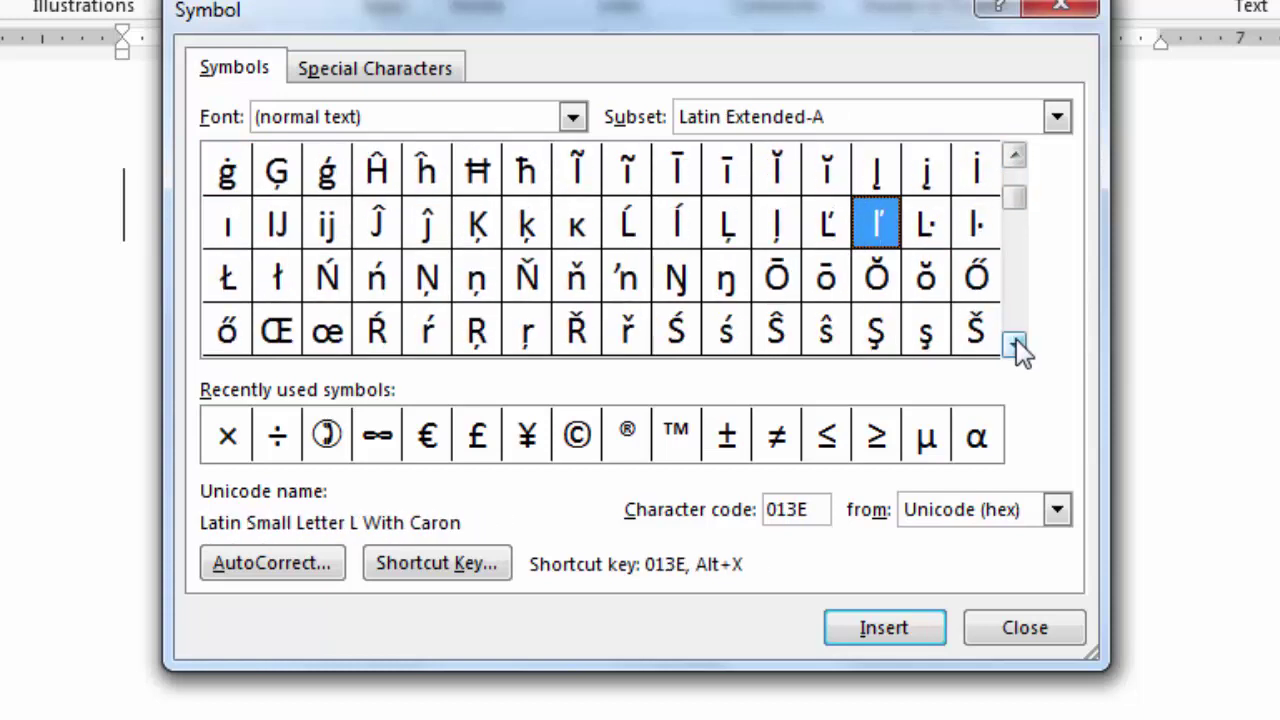
left_click(1015, 345)
left_click(976, 222)
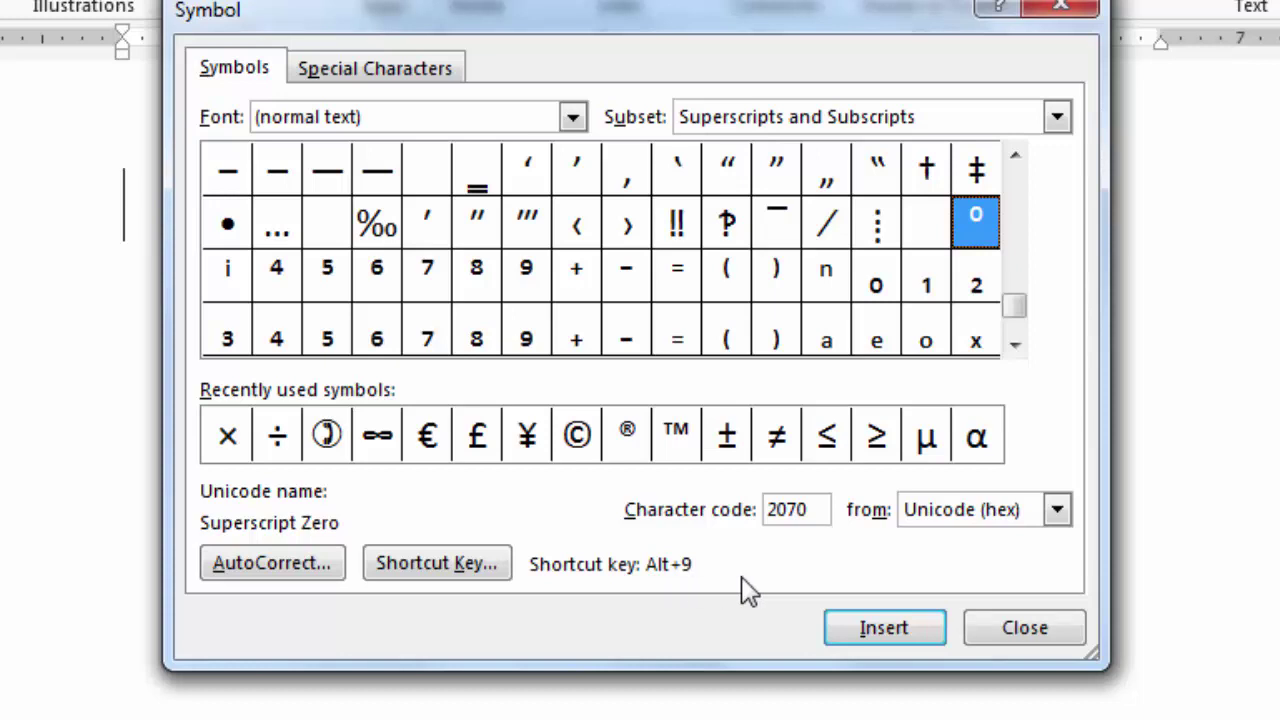
left_click(1016, 630)
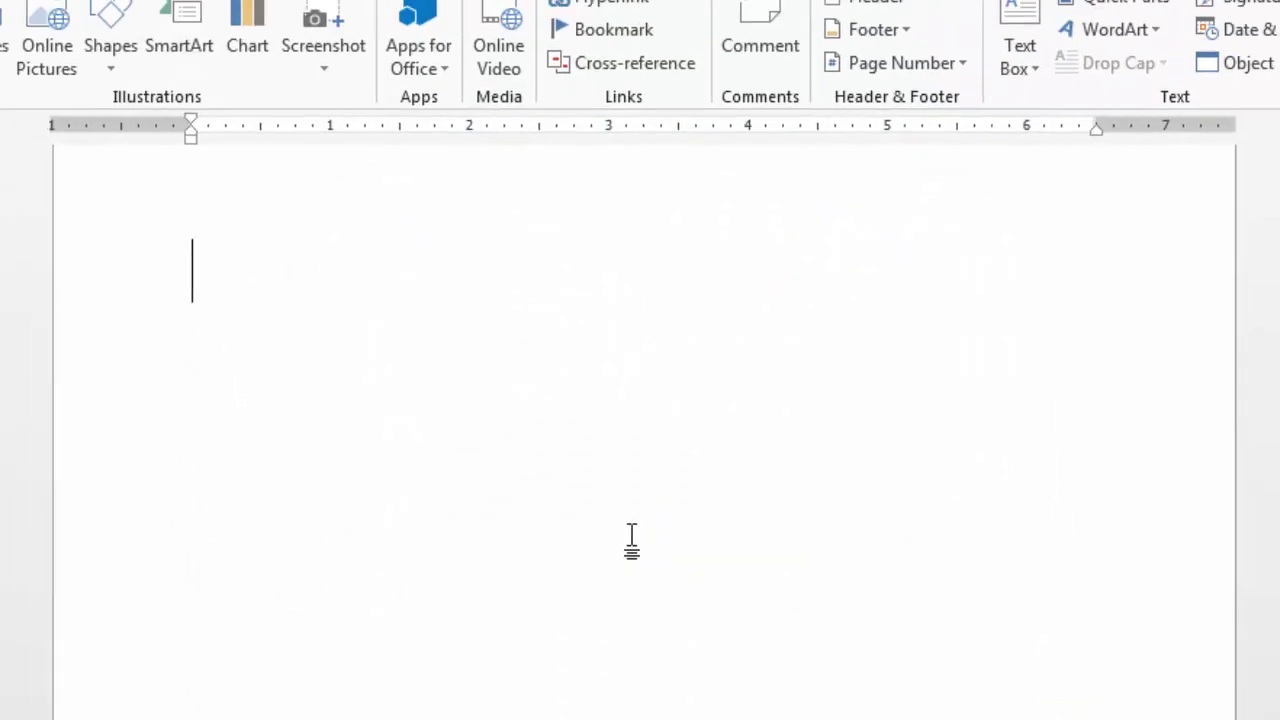
key("alt+8")
key("alt+8")
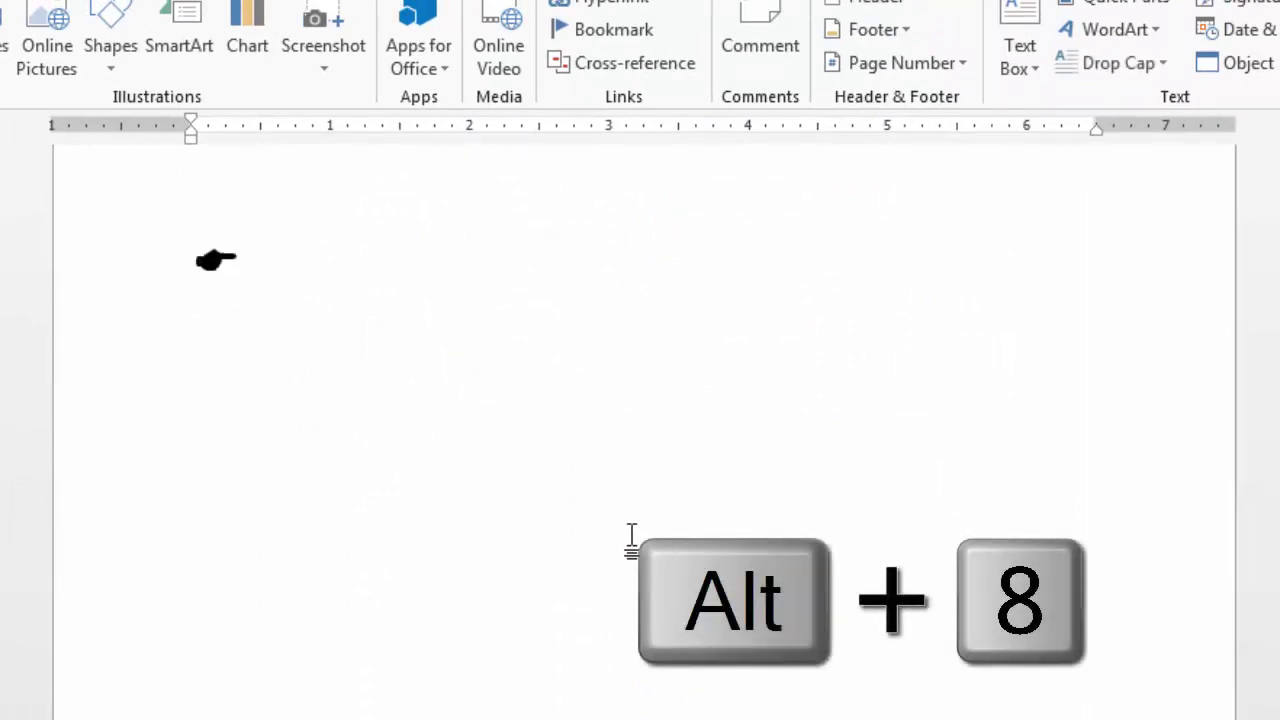
type("kllh dklhdkl")
key("alt+8")
key("alt+8")
key("alt+8")
key("alt+8")
key("alt+8")
key("alt+8")
key("alt+8")
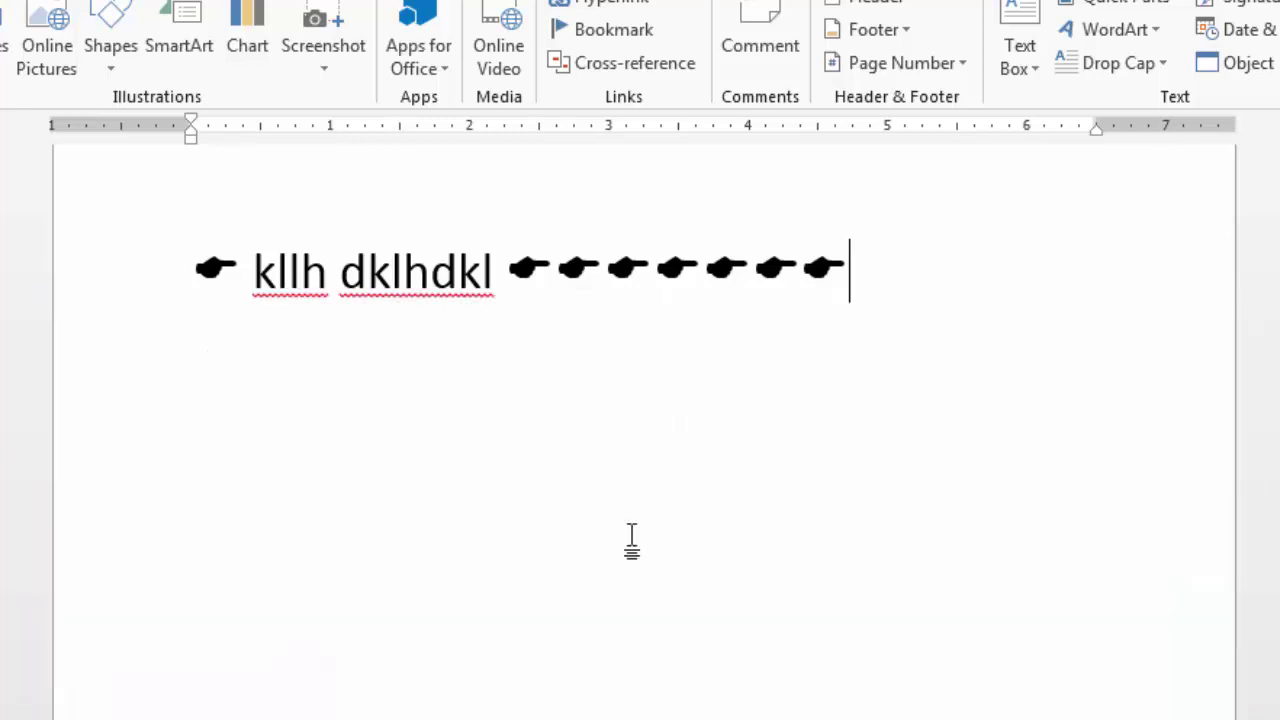
key("BackSpace")
key("BackSpace")
key("BackSpace")
key("BackSpace")
key("BackSpace")
key("BackSpace")
key("BackSpace")
key("BackSpace")
key("BackSpace")
key("BackSpace")
key("BackSpace")
key("BackSpace")
key("BackSpace")
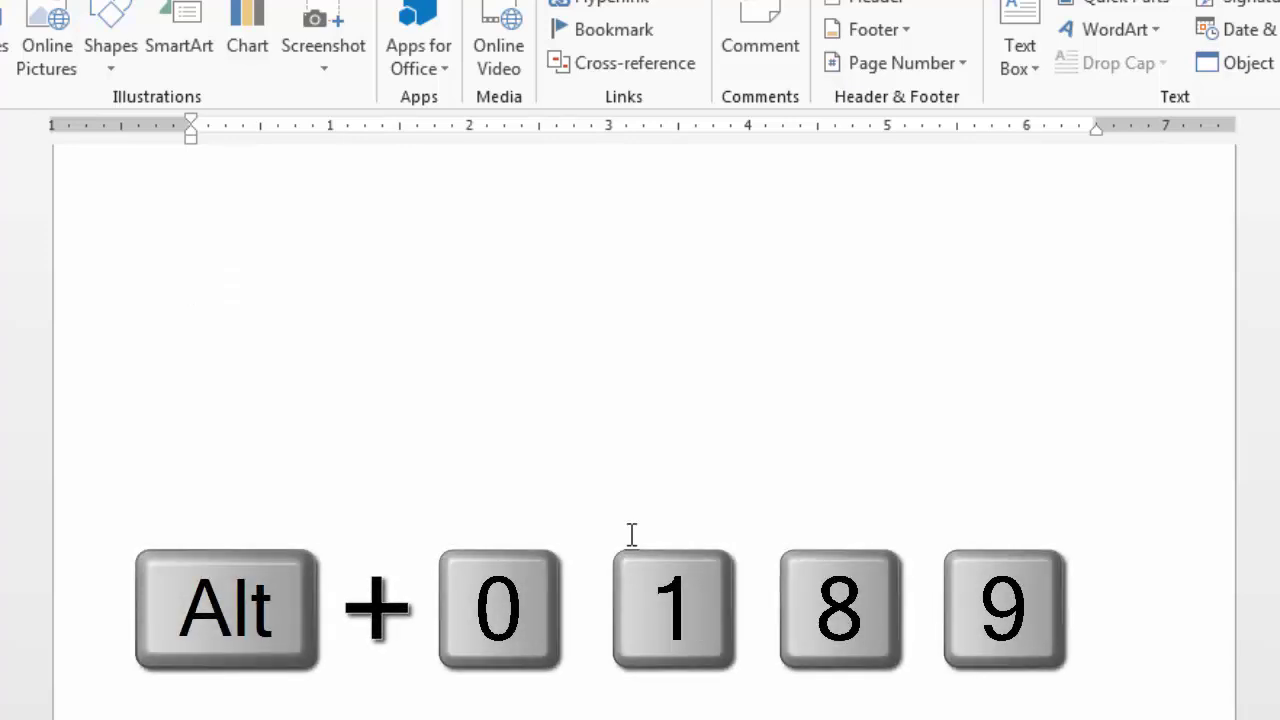
Step: Type the fractions ½ ¼ ¾ using Alt codes 0189, 0188 and 0190
type("½")
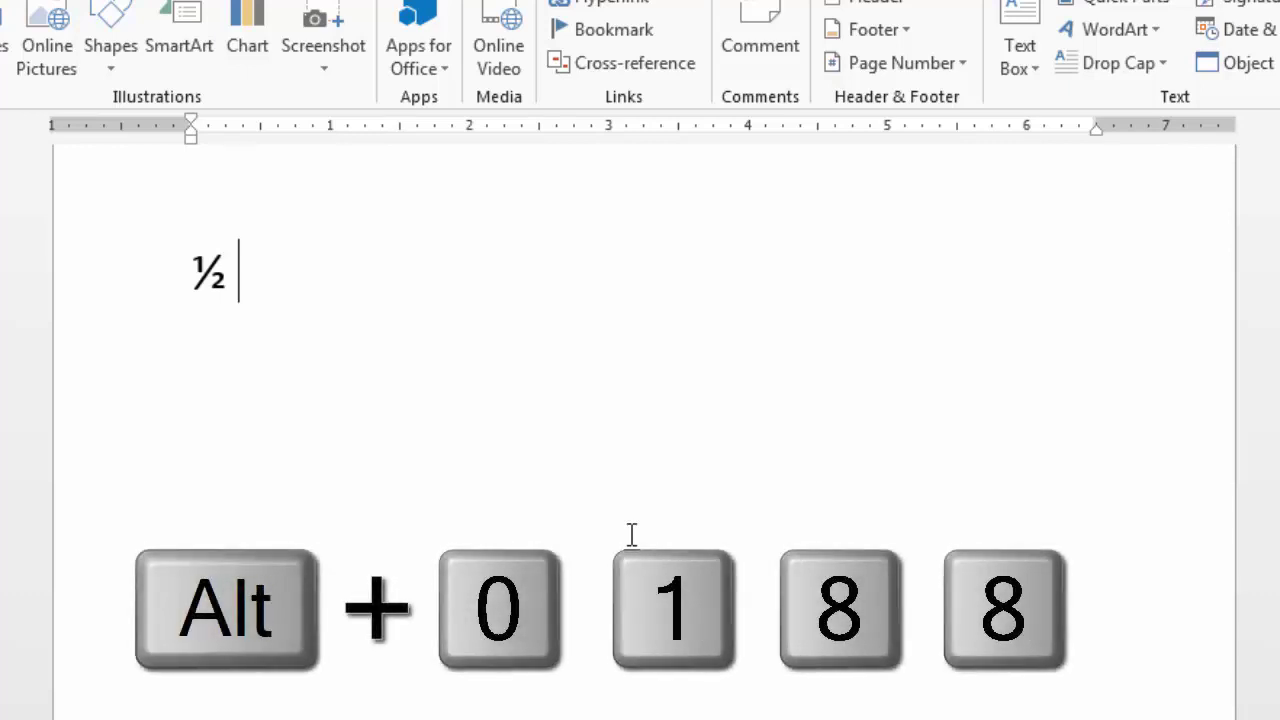
type(" ¼")
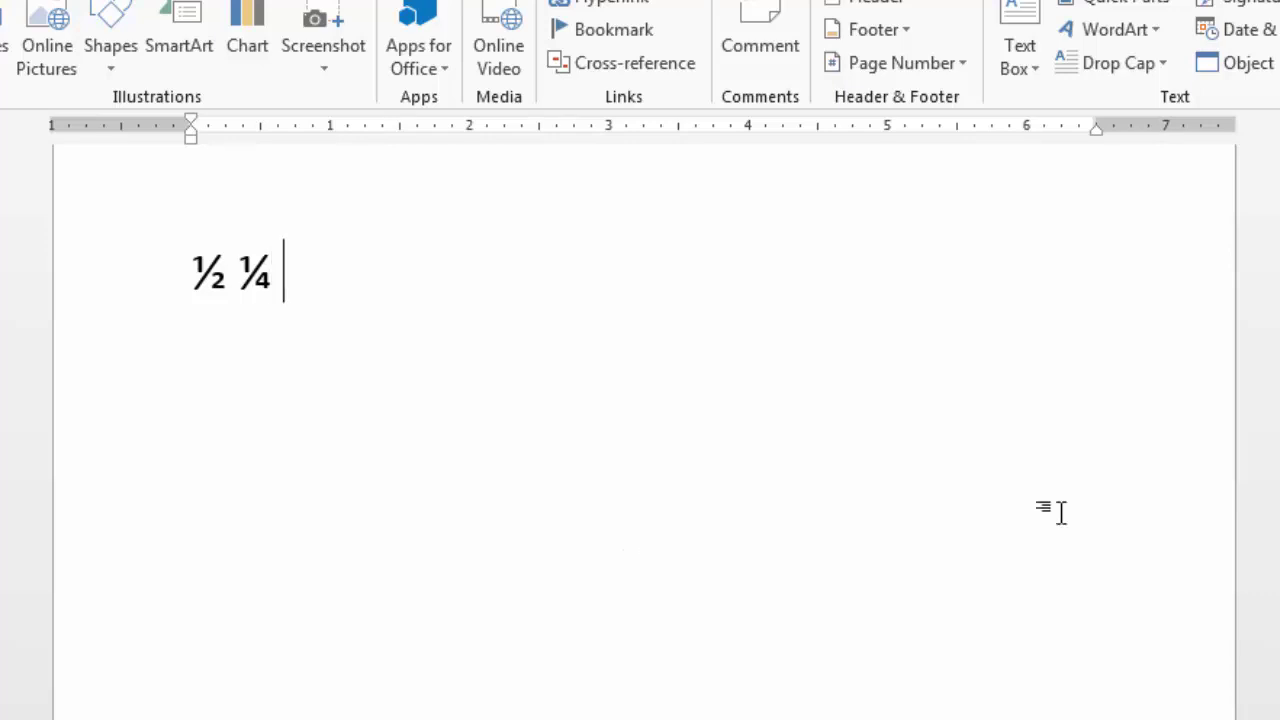
type("¾")
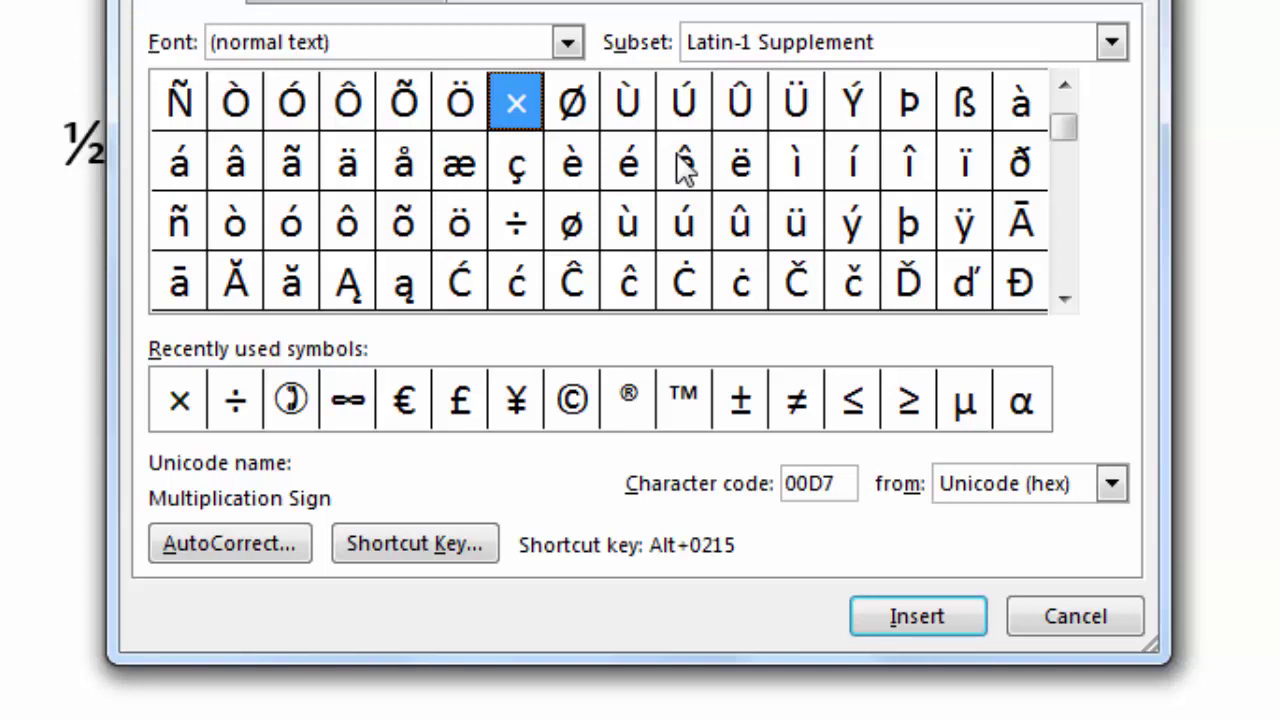
left_click(683, 163)
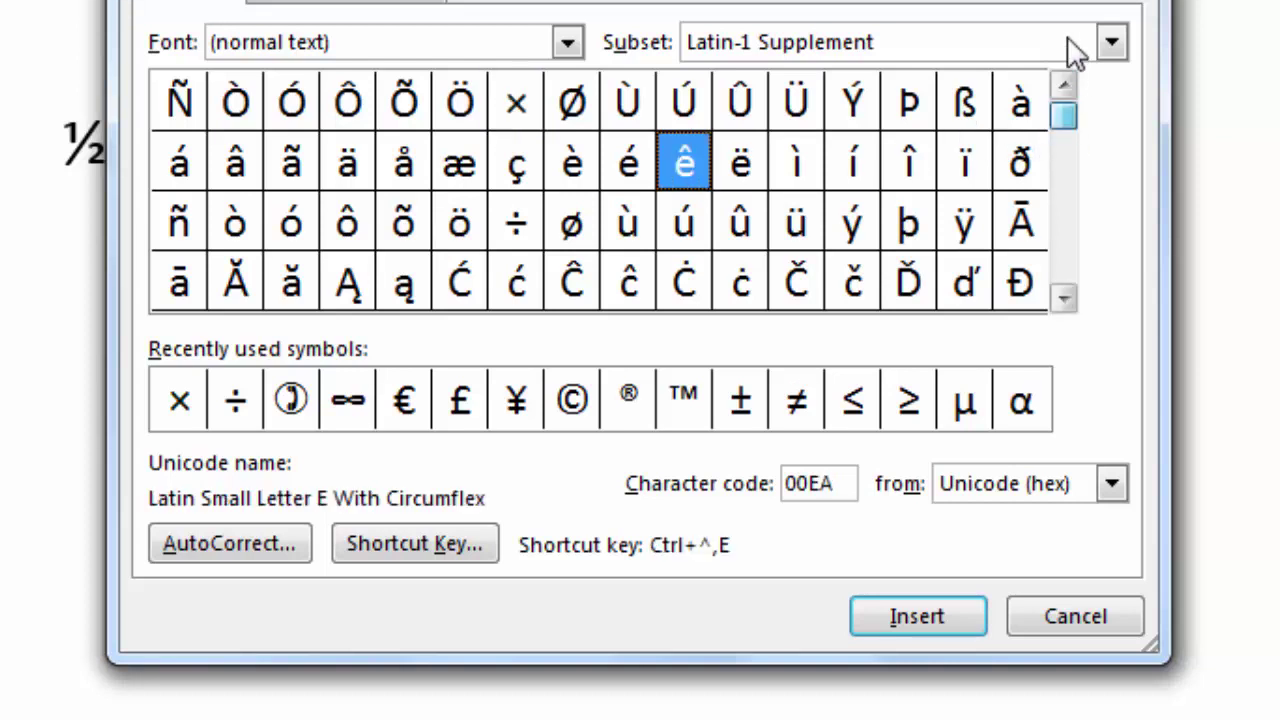
key("9")
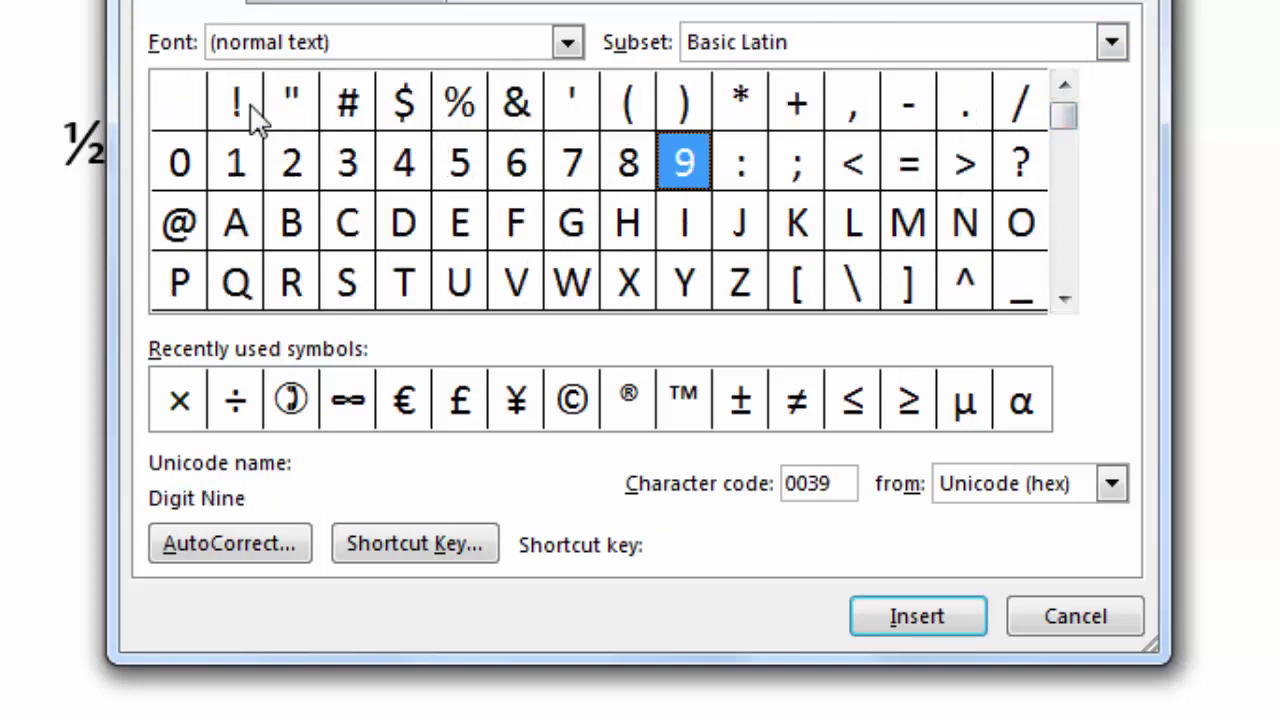
left_click(250, 118)
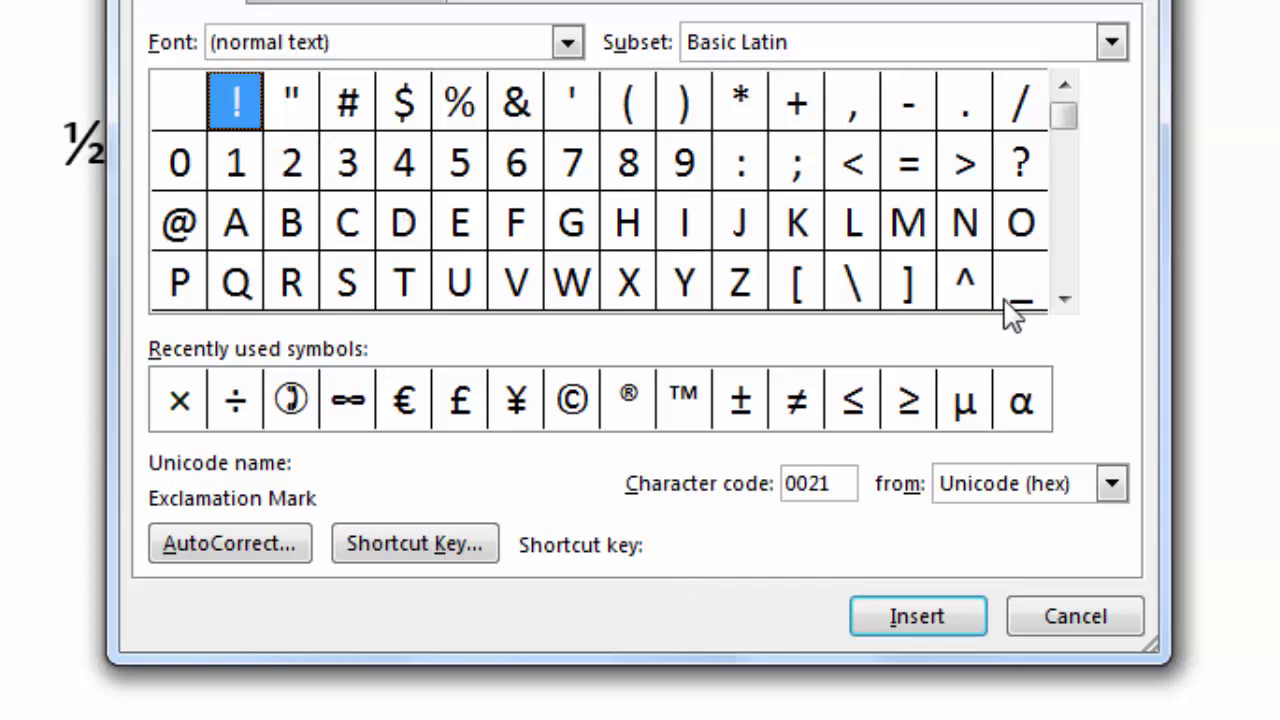
left_click(1064, 298)
left_click(1064, 298)
left_click(1064, 298)
left_click(1064, 298)
left_click(1064, 298)
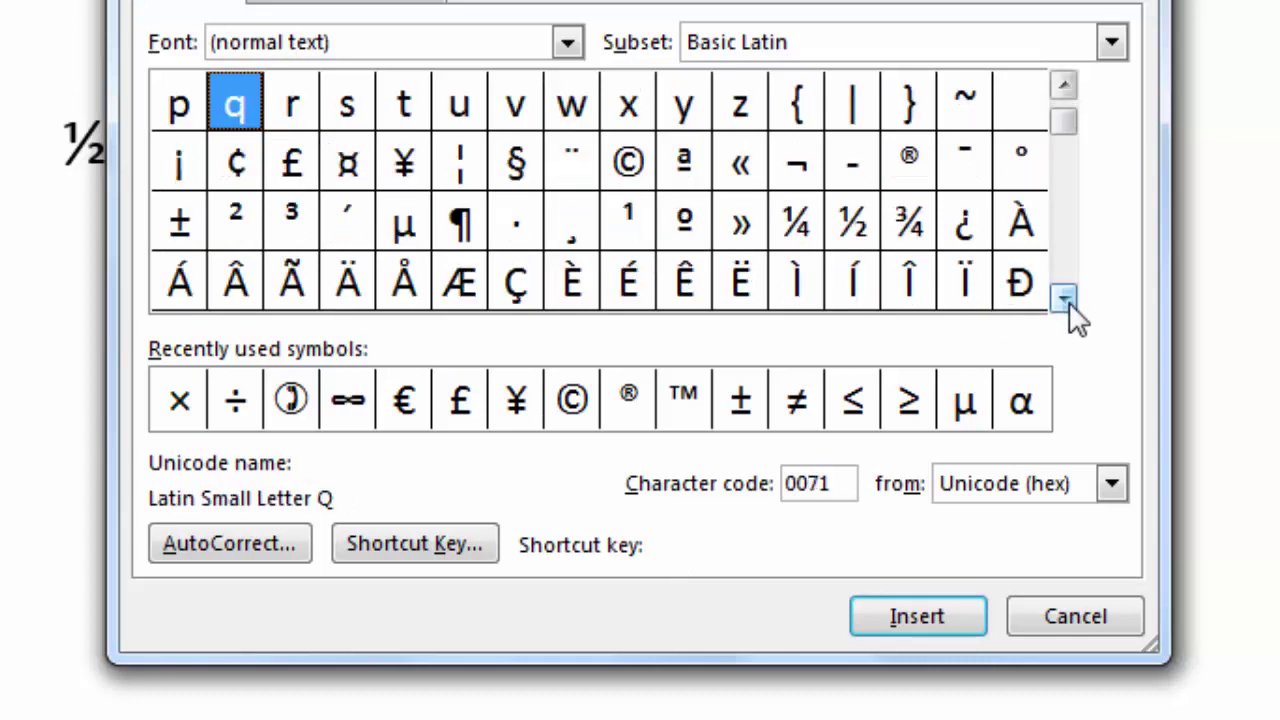
left_click(1064, 298)
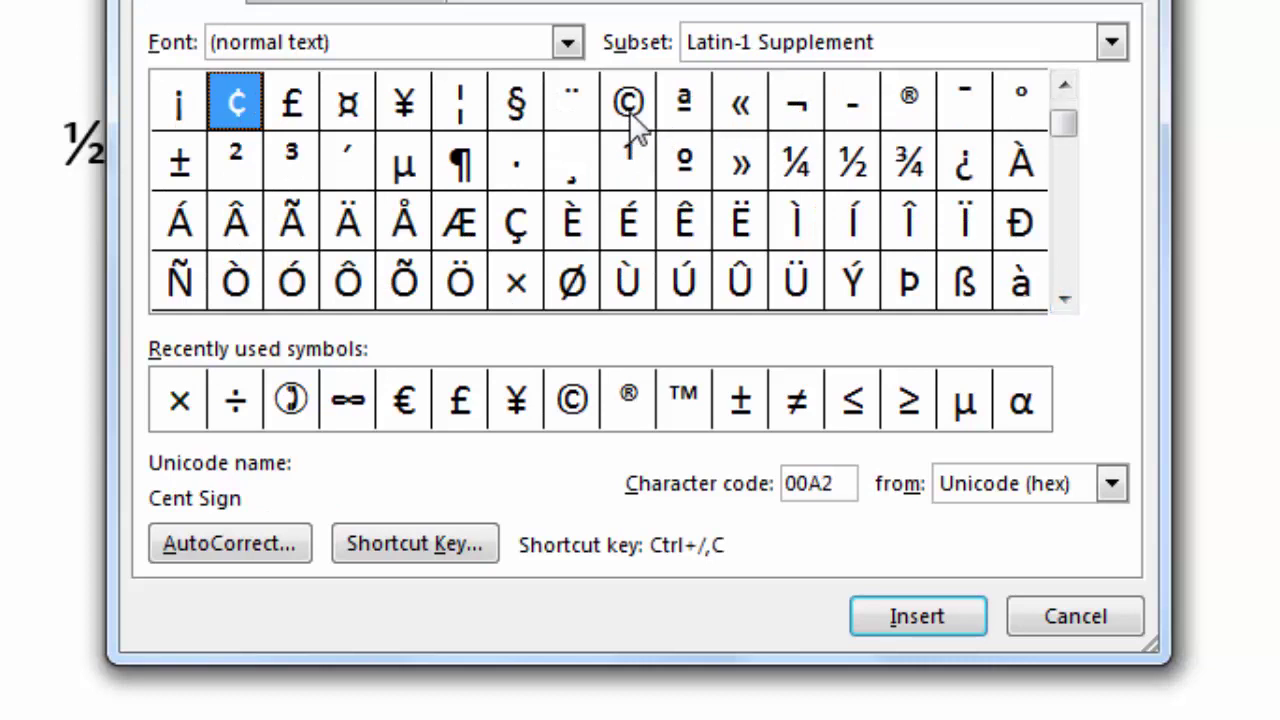
left_click(630, 118)
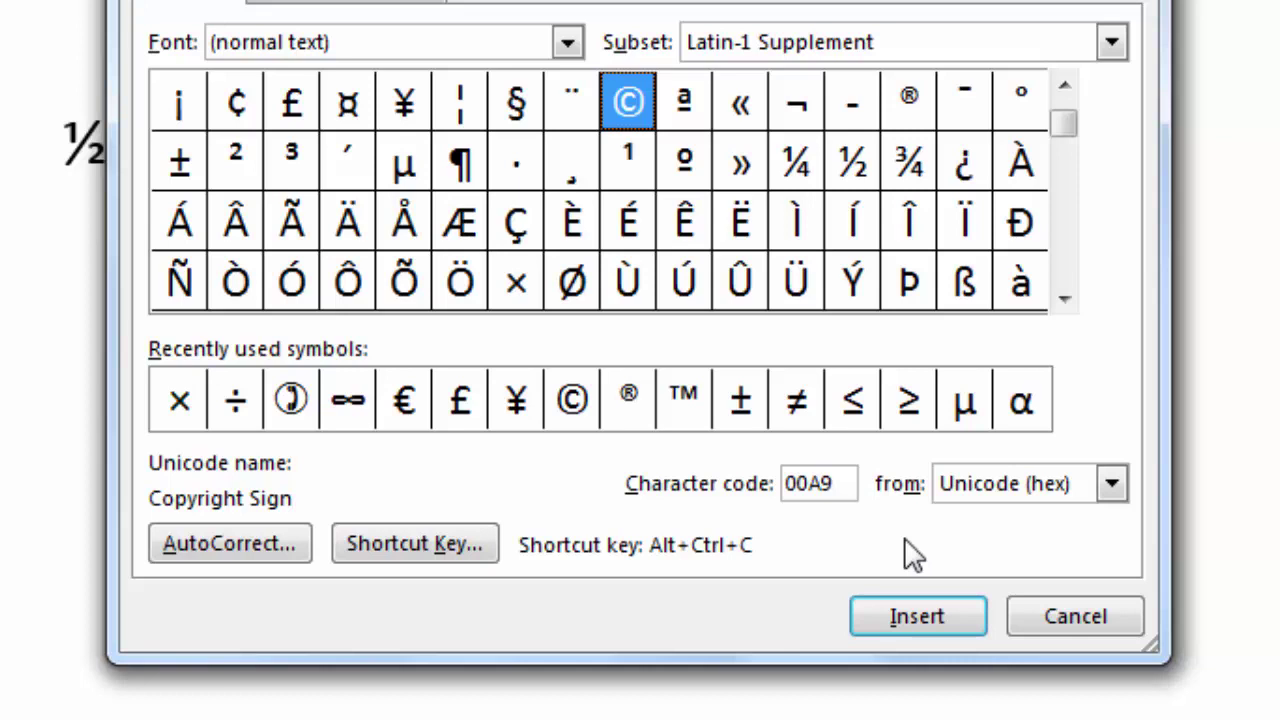
left_click(1076, 296)
left_click(1076, 296)
left_click(1070, 294)
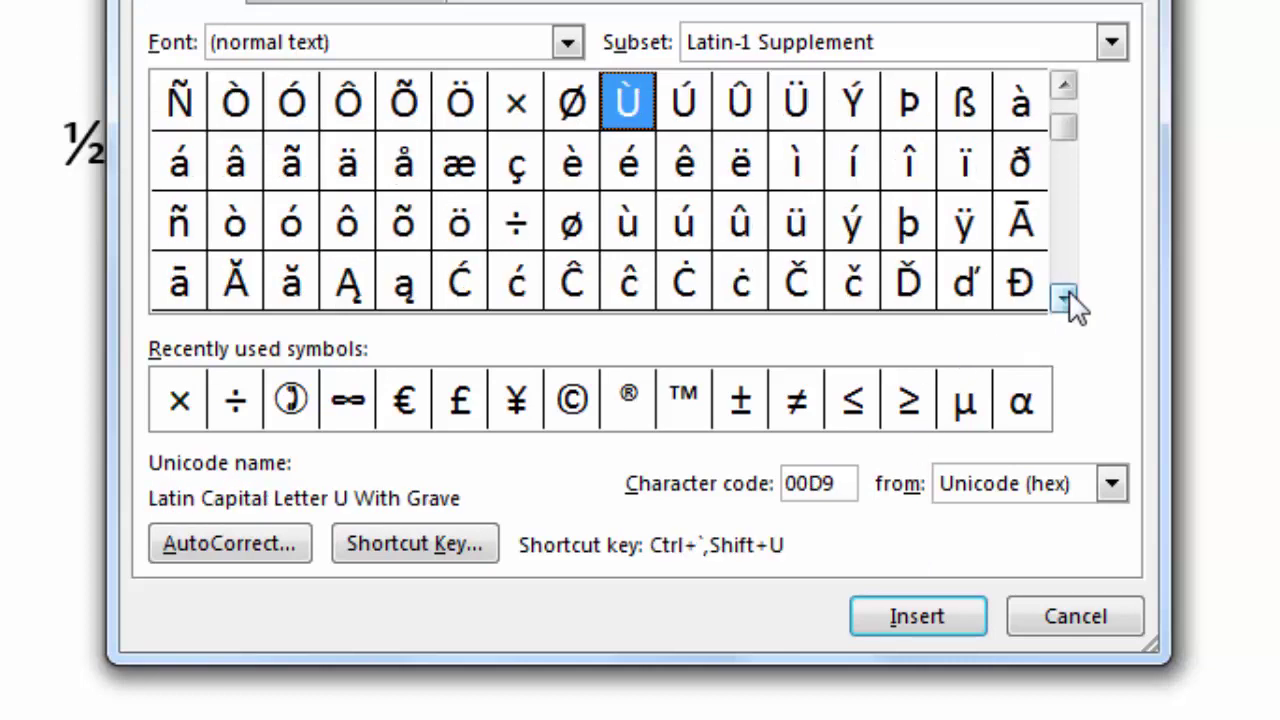
left_click(1068, 296)
left_click(1068, 296)
left_click(1068, 296)
left_click(1068, 296)
left_click_drag(1068, 296, 1068, 296)
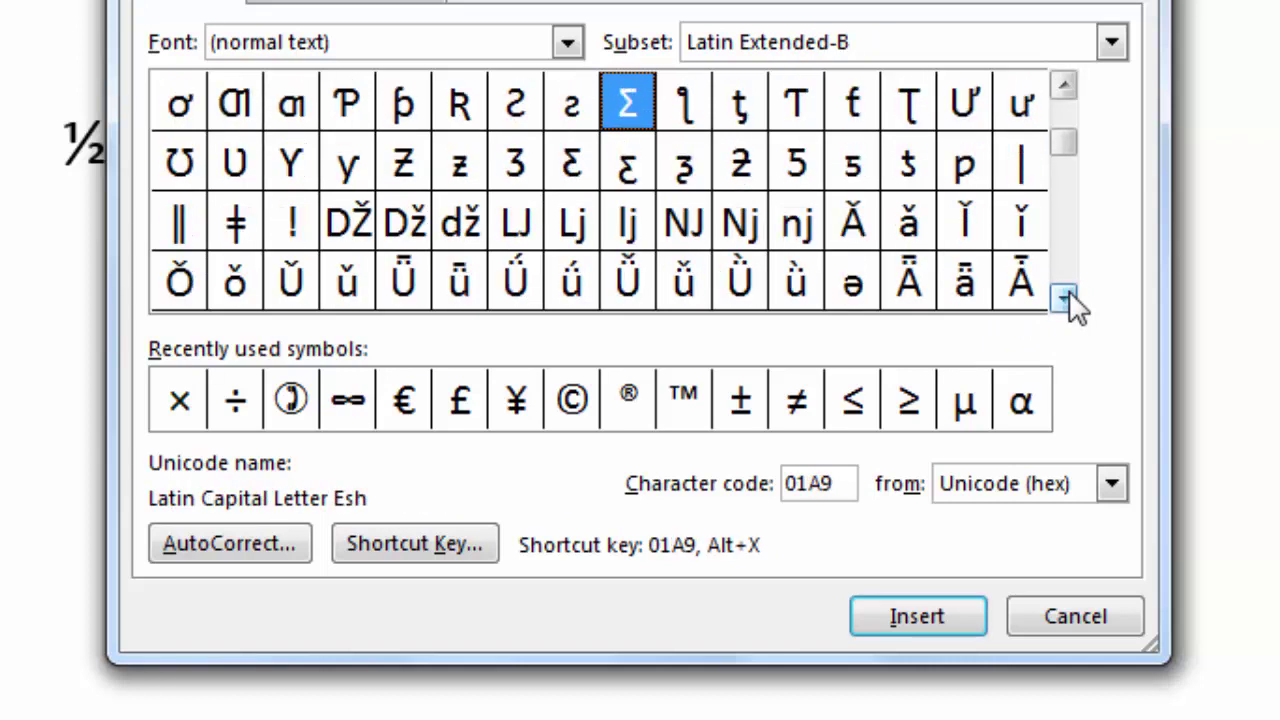
Step: Show character codes as ASCII (decimal) and select ¾ to read its code 190
left_click(1110, 492)
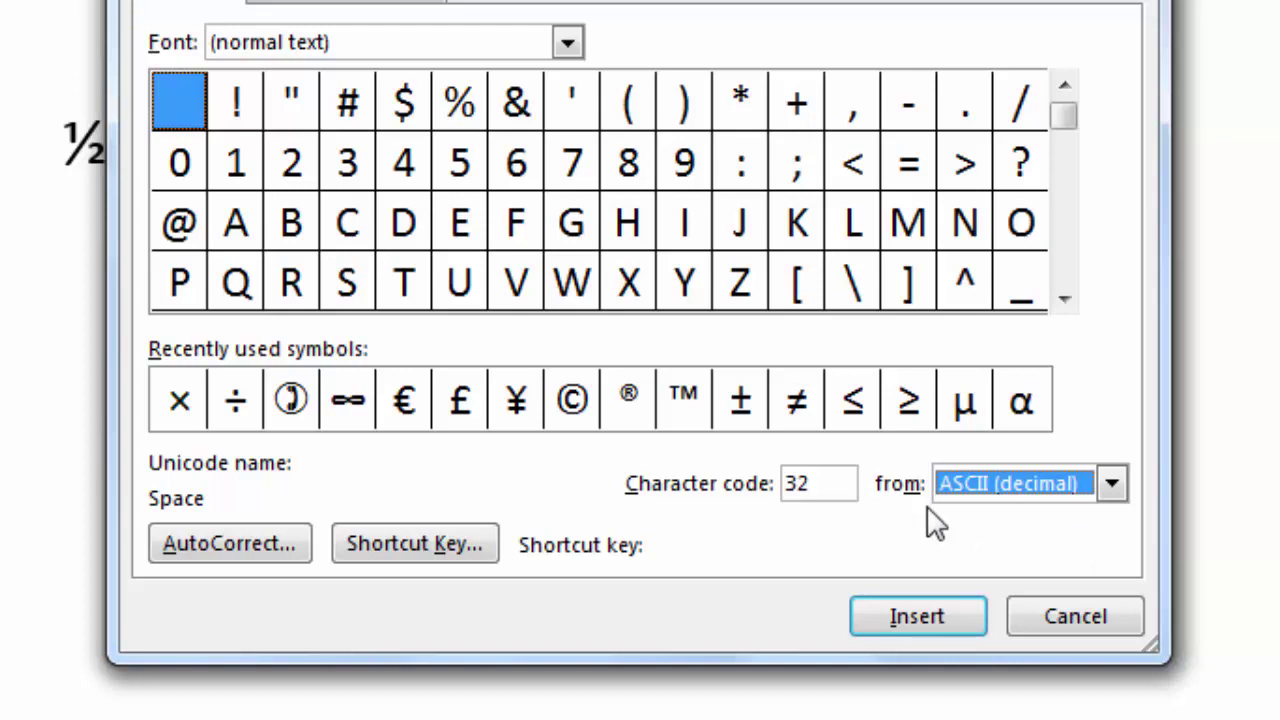
left_click_drag(1064, 118, 1062, 256)
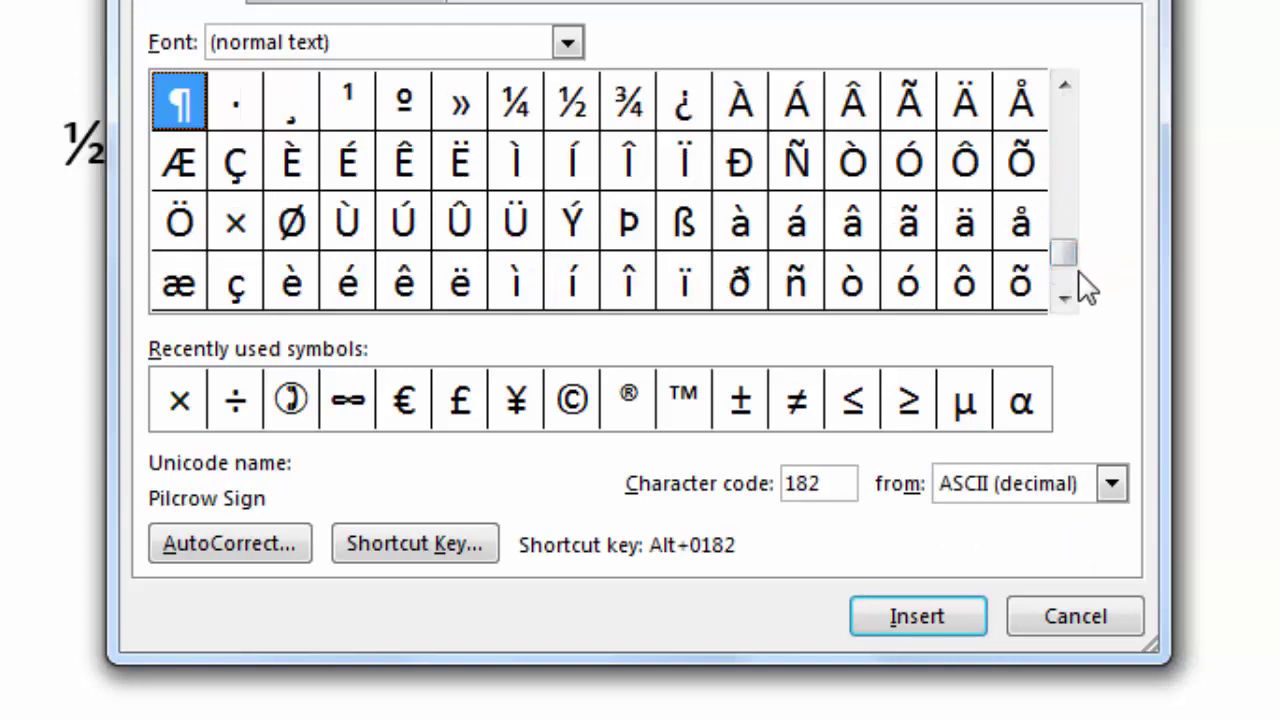
left_click(1064, 298)
scroll(1066, 300, "up", 2)
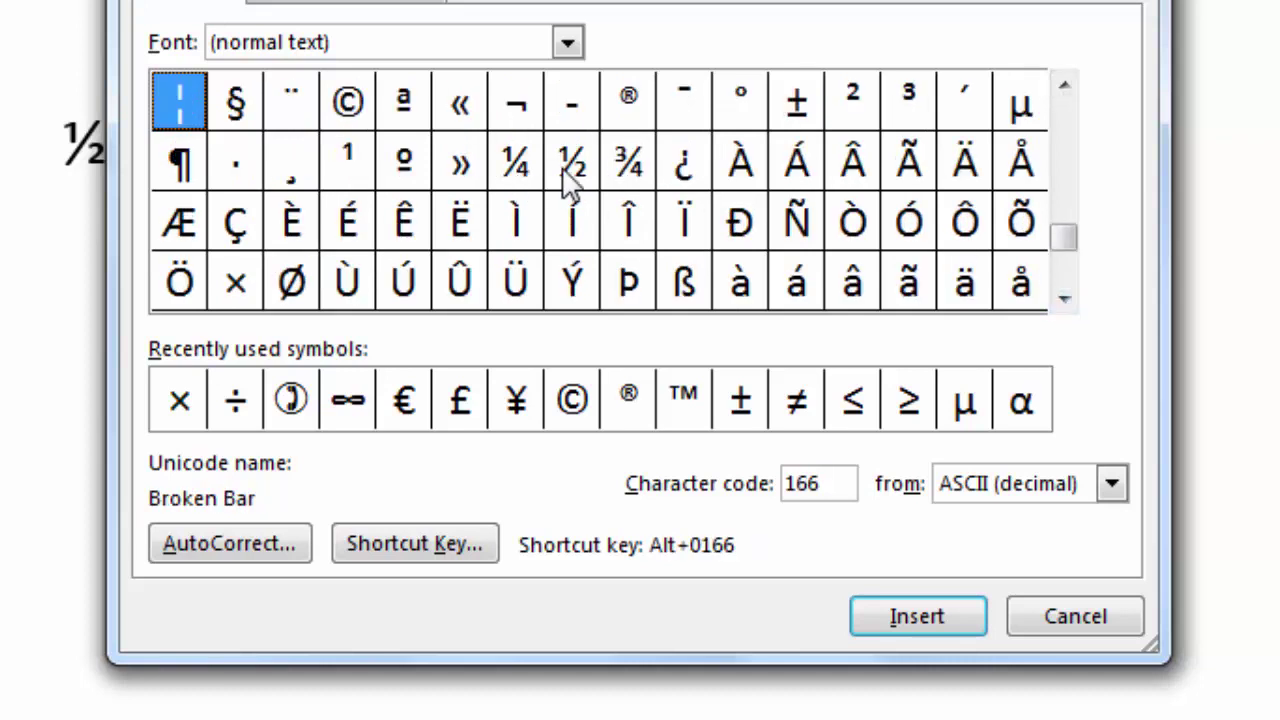
left_click(620, 180)
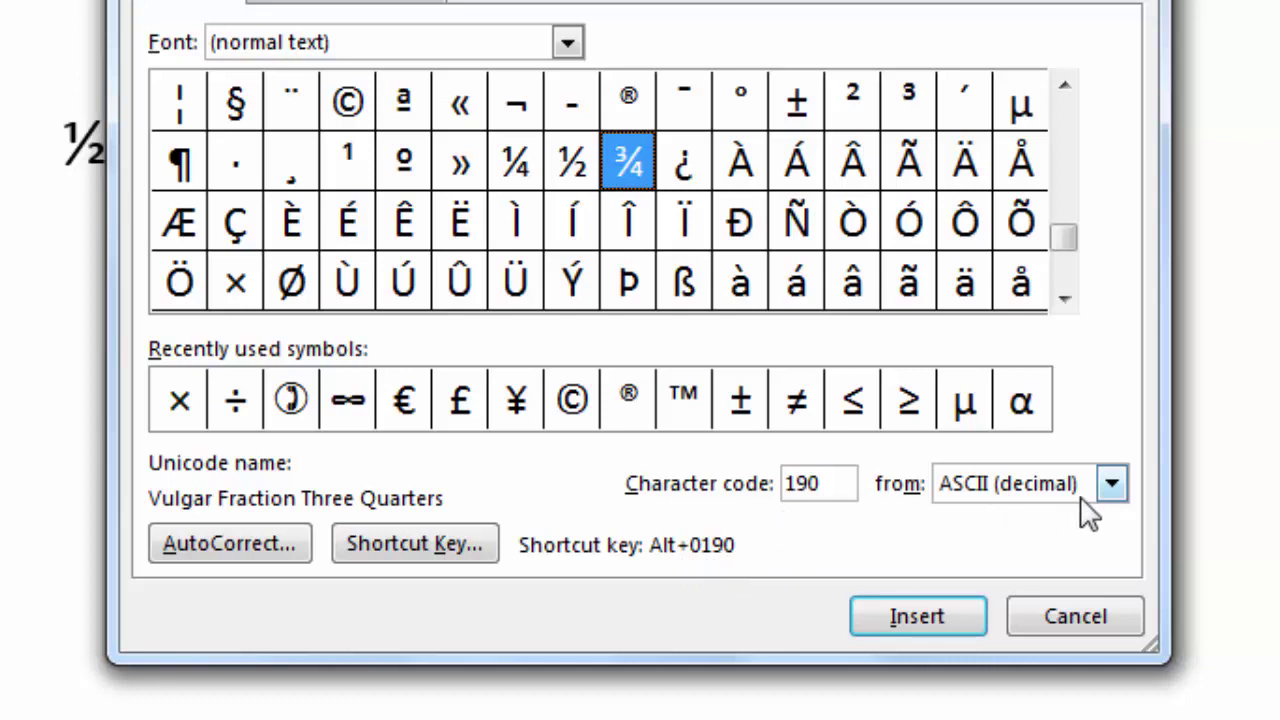
left_click(1110, 488)
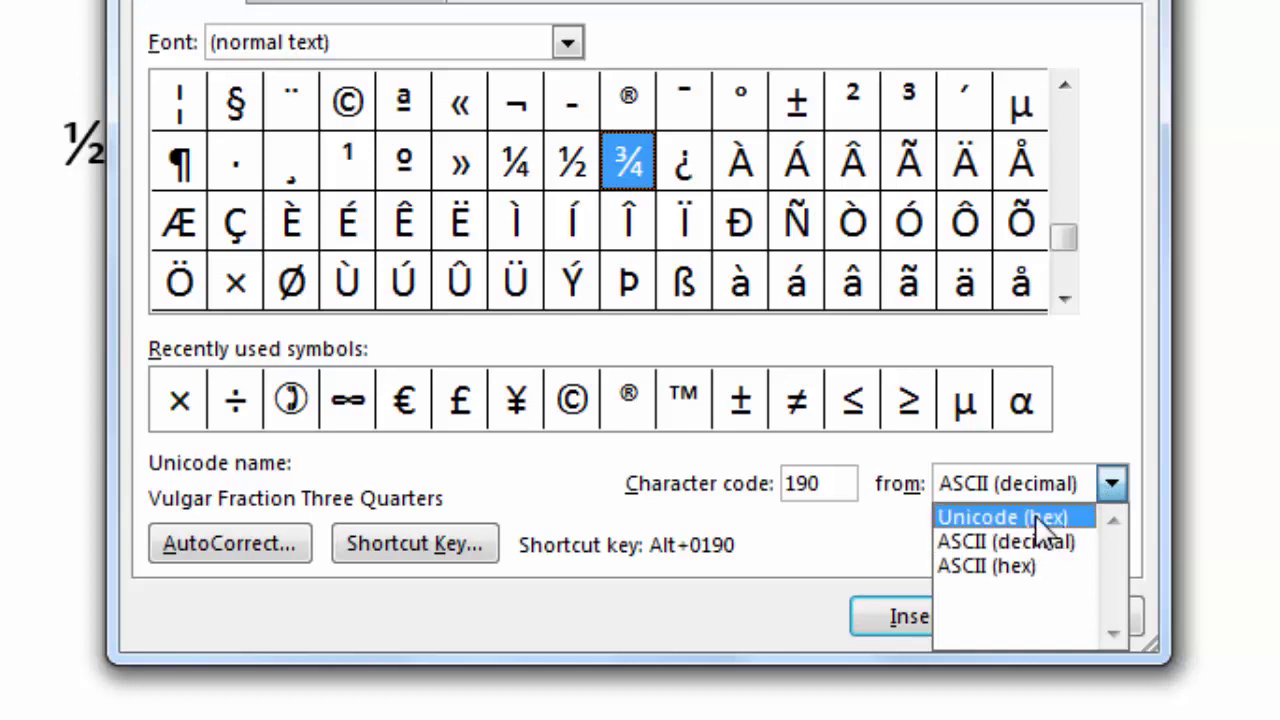
Step: Return codes to Unicode (hex) and select ½ and ¼ to read their codes (¼ = 00BC)
left_click(1030, 518)
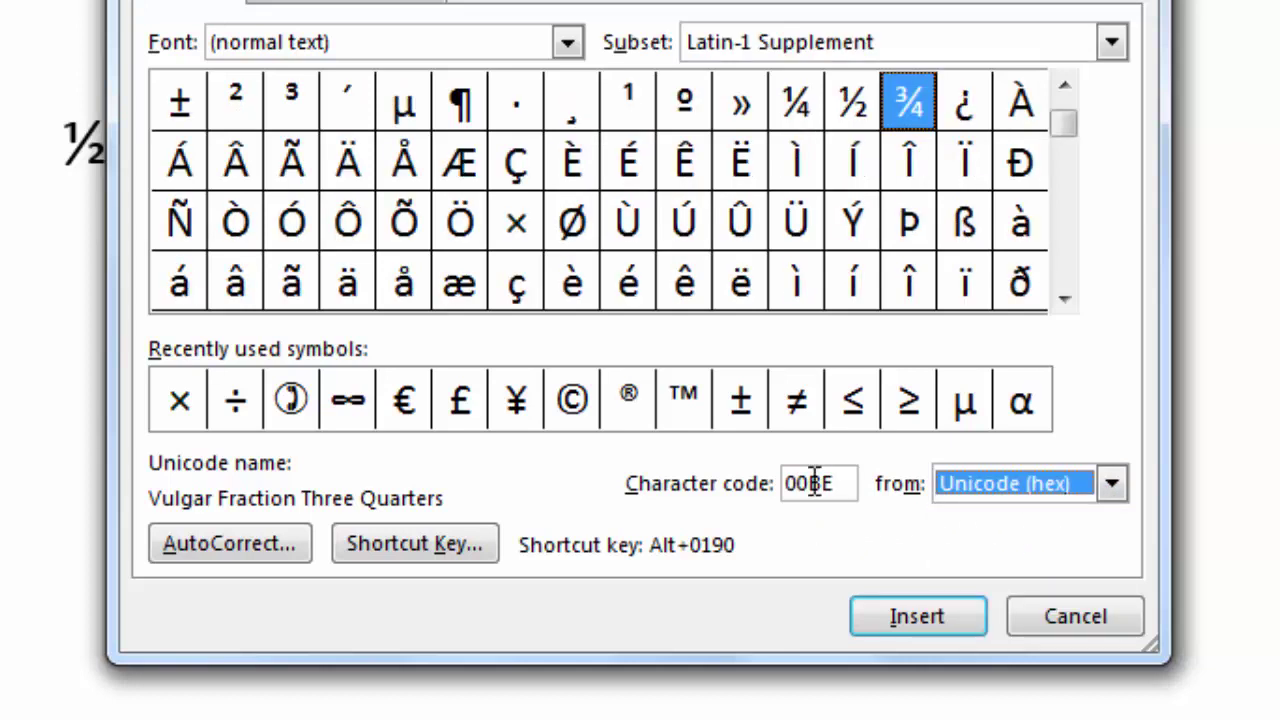
left_click(852, 98)
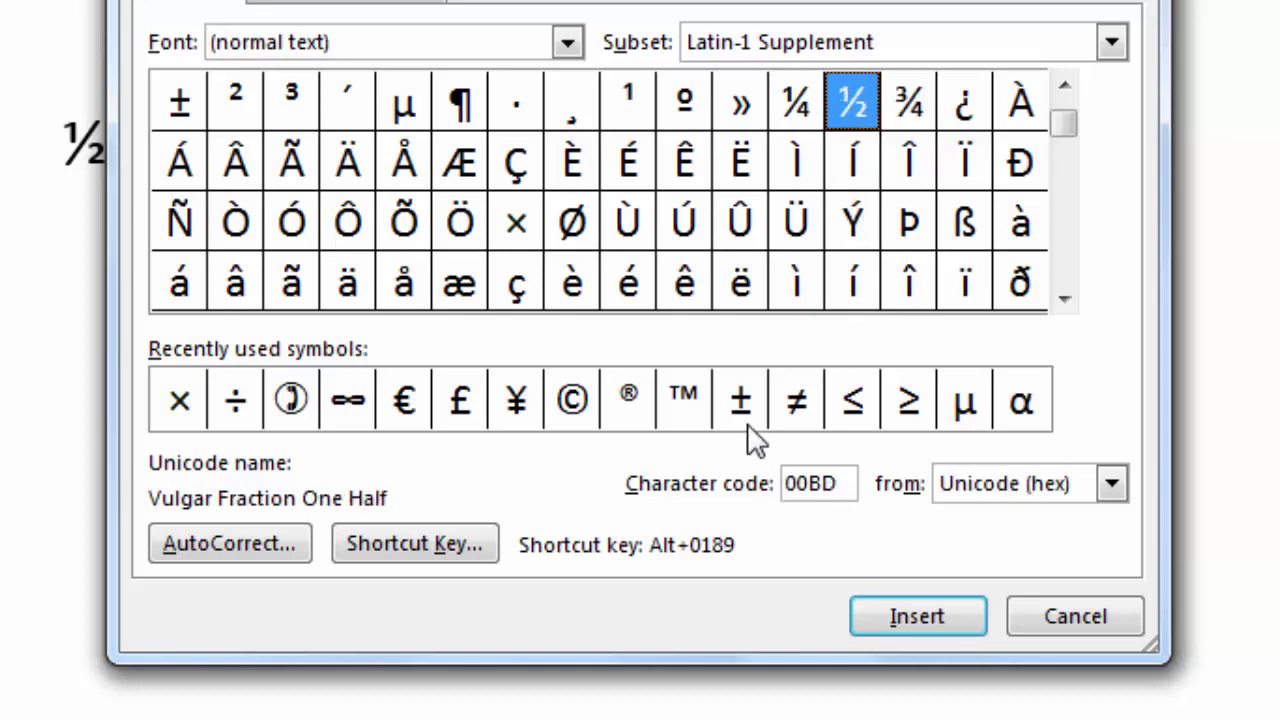
left_click(797, 115)
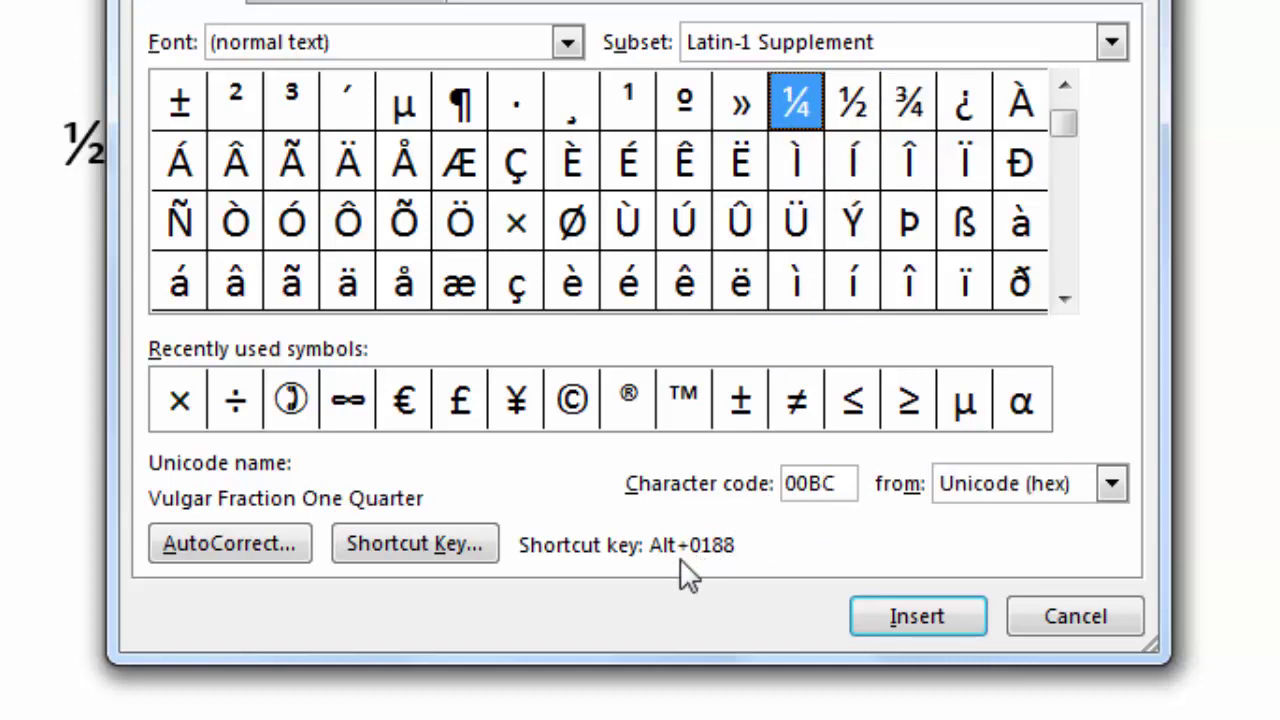